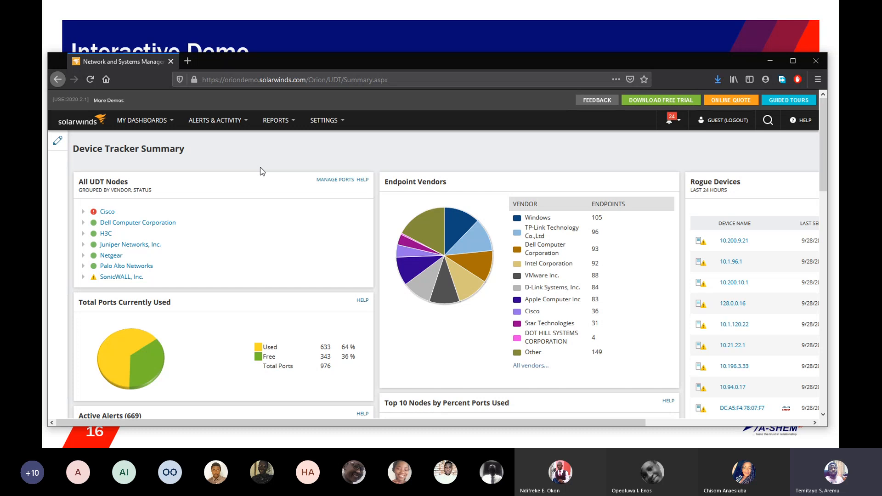
Step: Enter page editing on the Device Tracker Summary, view the available widgets, and exit without adding any
click(168, 122)
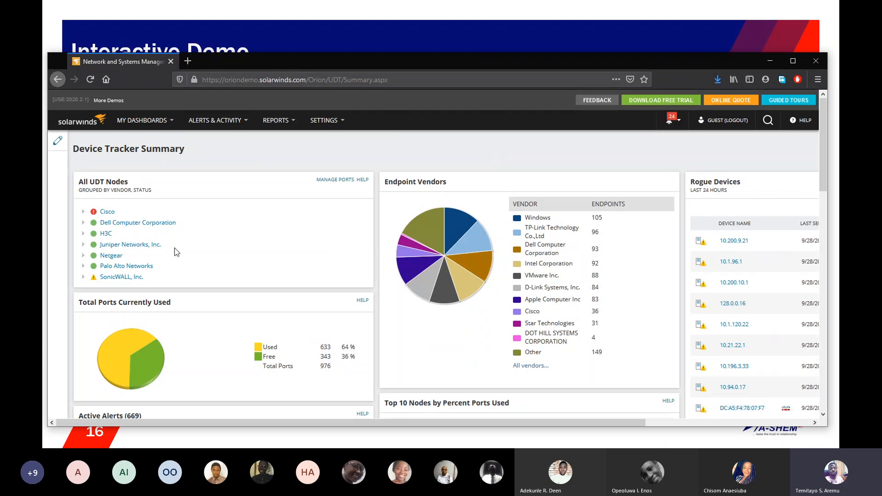
click(57, 141)
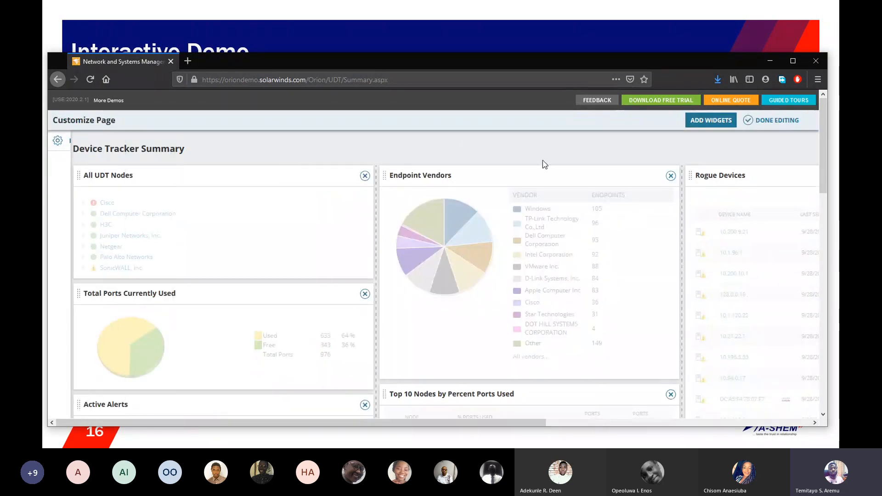
click(697, 124)
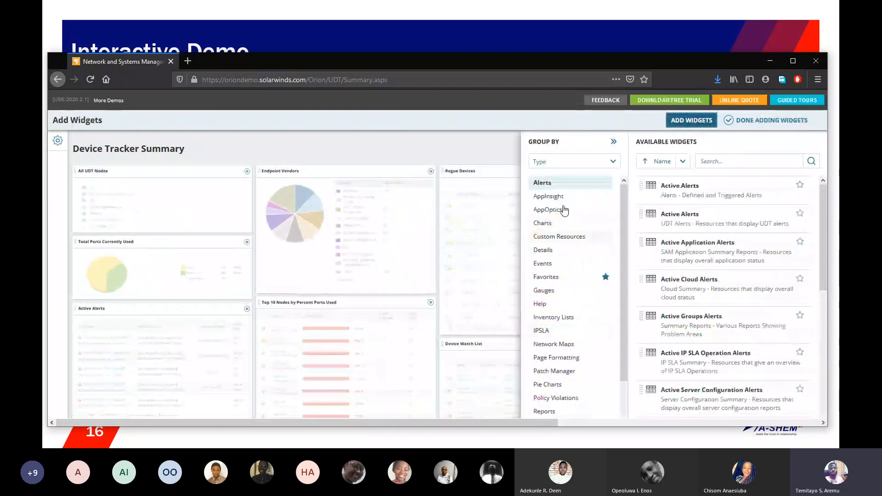
click(754, 122)
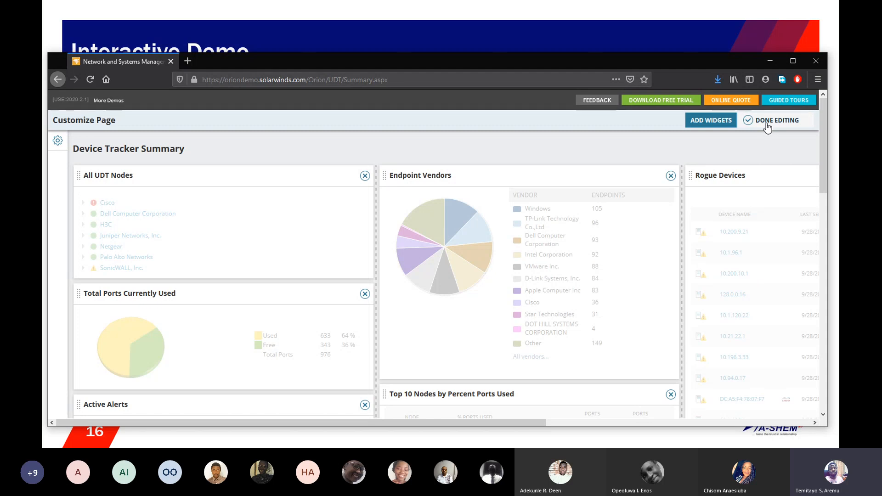
click(766, 126)
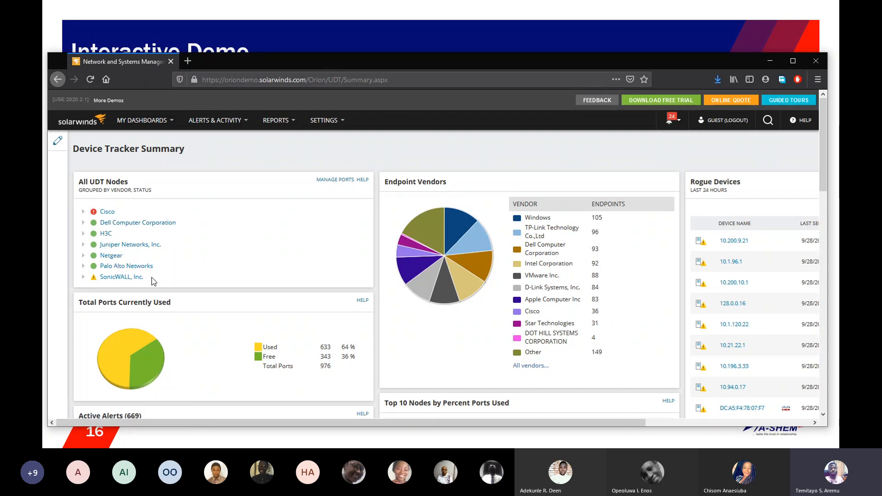
Step: Expand Cisco in All UDT Nodes and inspect the nodes listed under its Up and Critical status groups
click(84, 212)
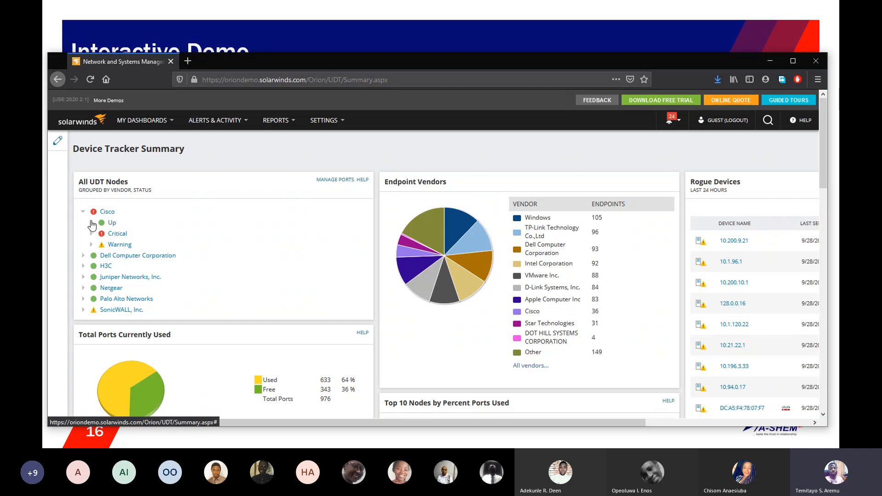
click(92, 223)
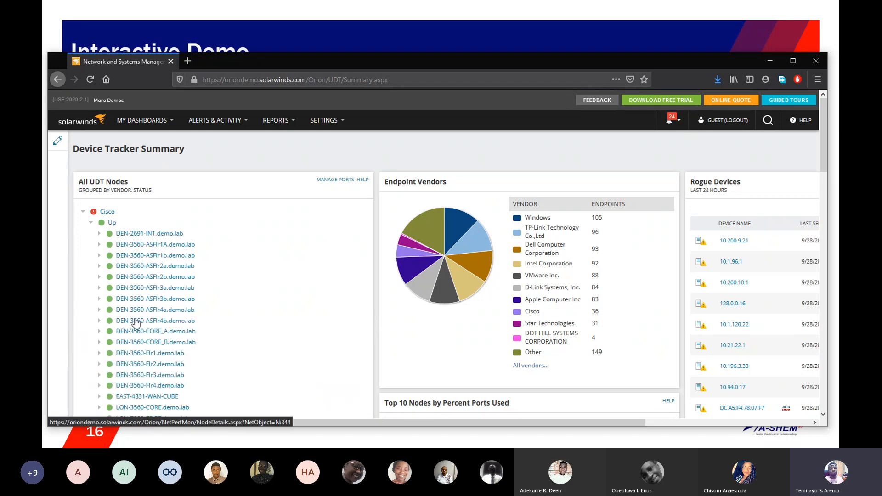
click(91, 222)
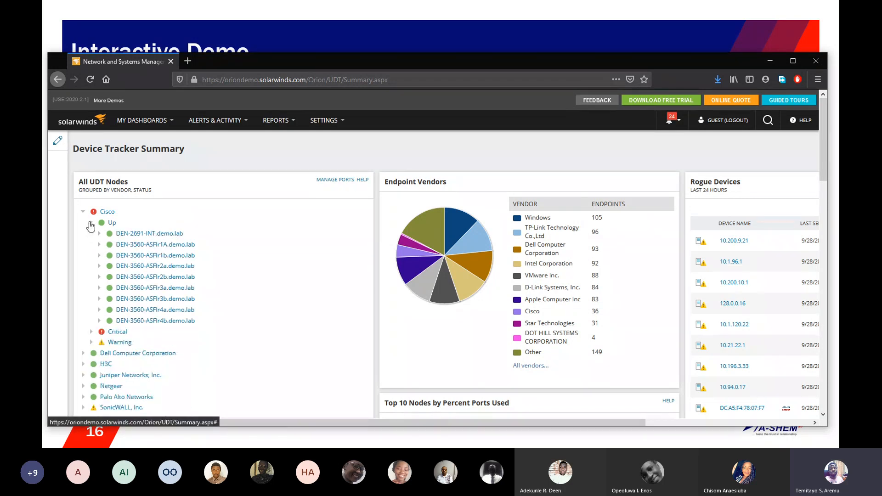
click(91, 234)
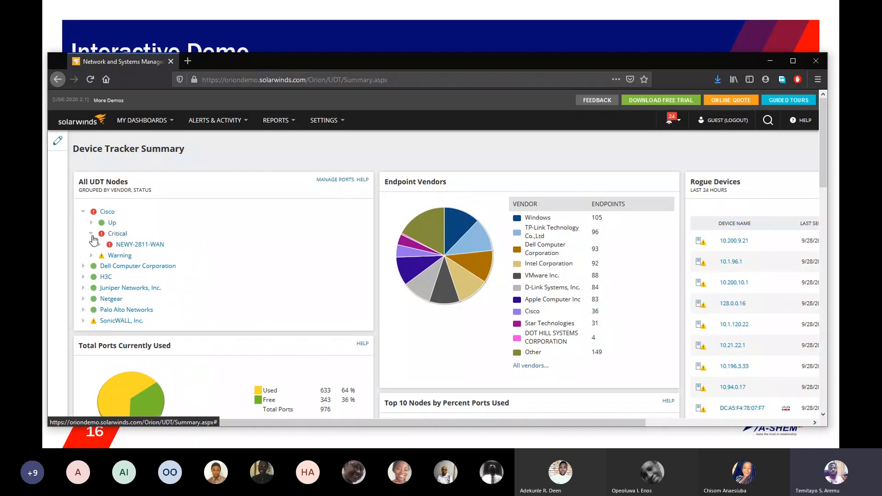
mouse_move(139, 250)
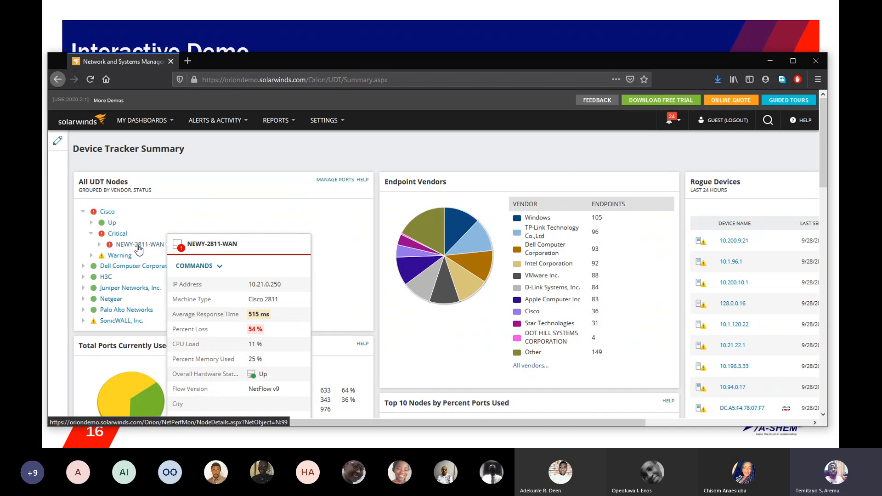
click(91, 235)
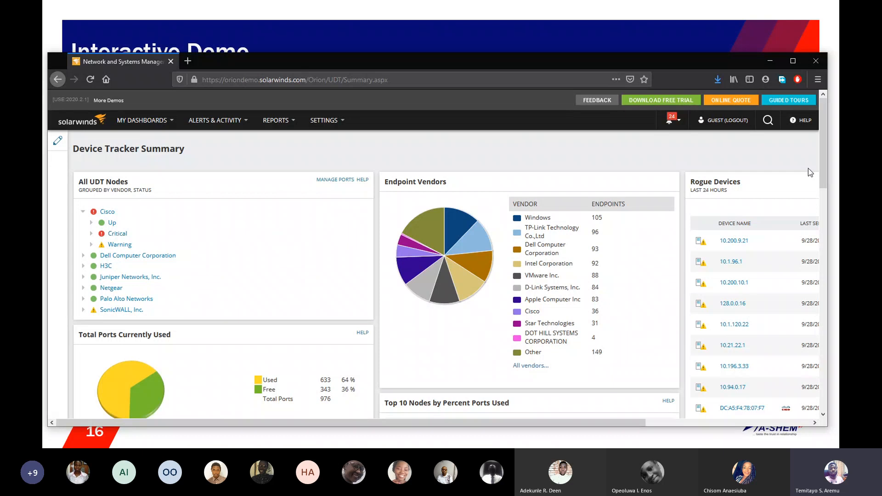
Step: Open the node details of DEN-2691-INT.demo.lab, from Cisco's Up group, in a new browser tab and switch to it
drag(821, 167, 821, 208)
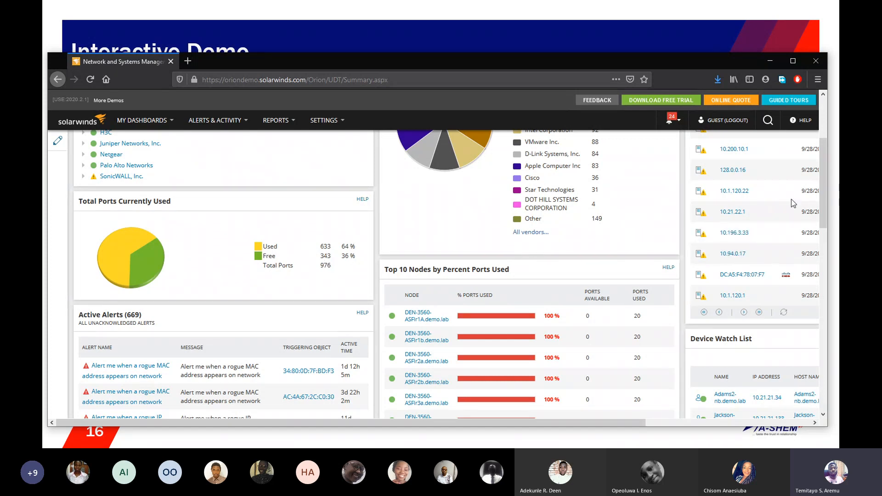
scroll(817, 195, up, 3)
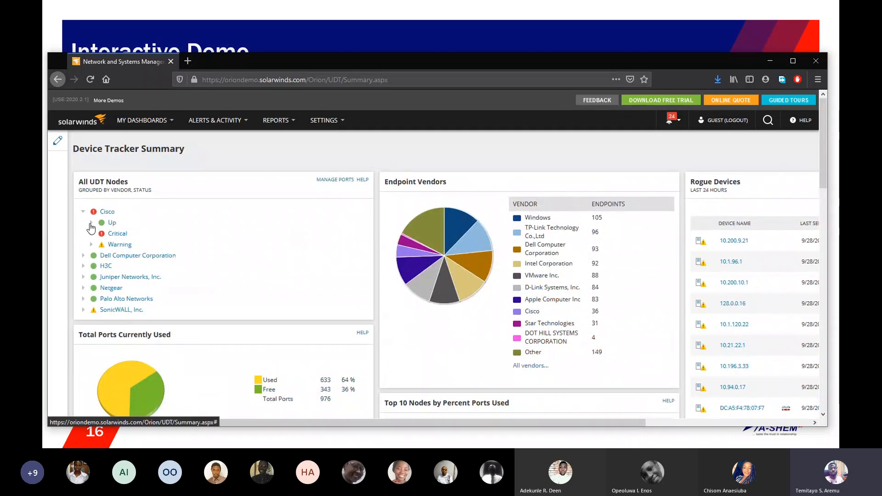
click(91, 223)
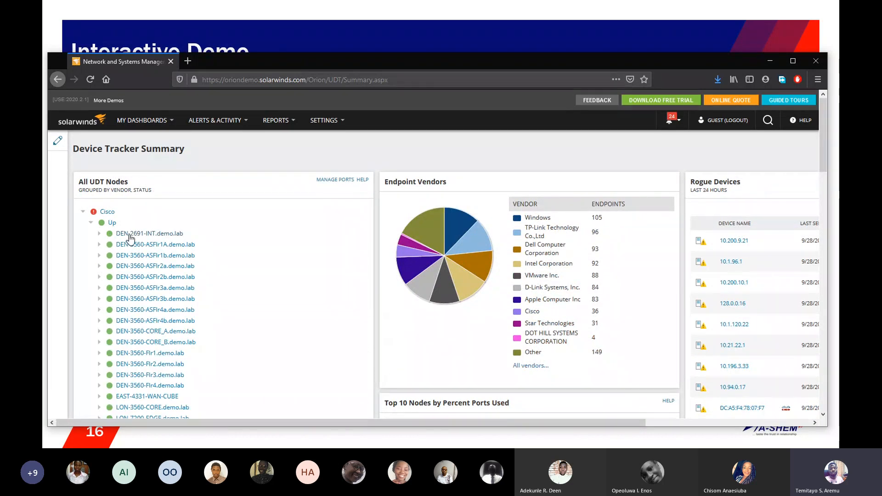
right_click(130, 238)
click(156, 242)
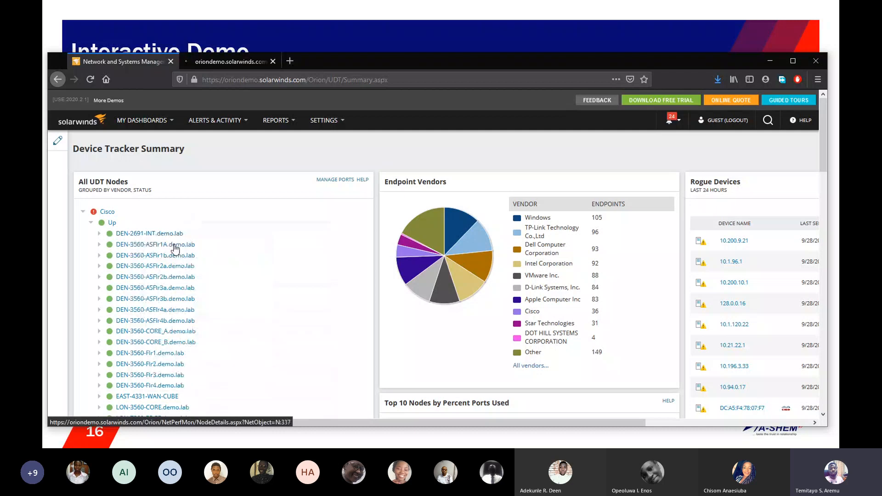
click(232, 63)
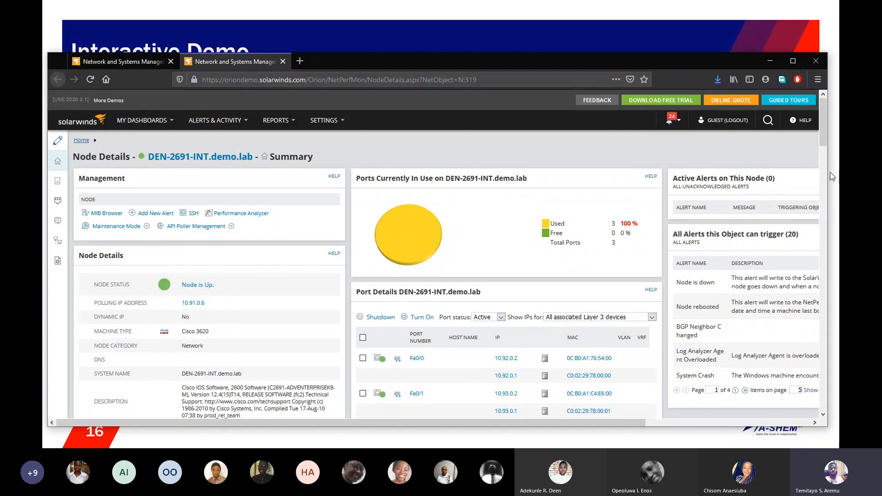
Step: Review the Port Details of DEN-2691-INT.demo.lab and view the available port status filter options
scroll(819, 168, down, 5)
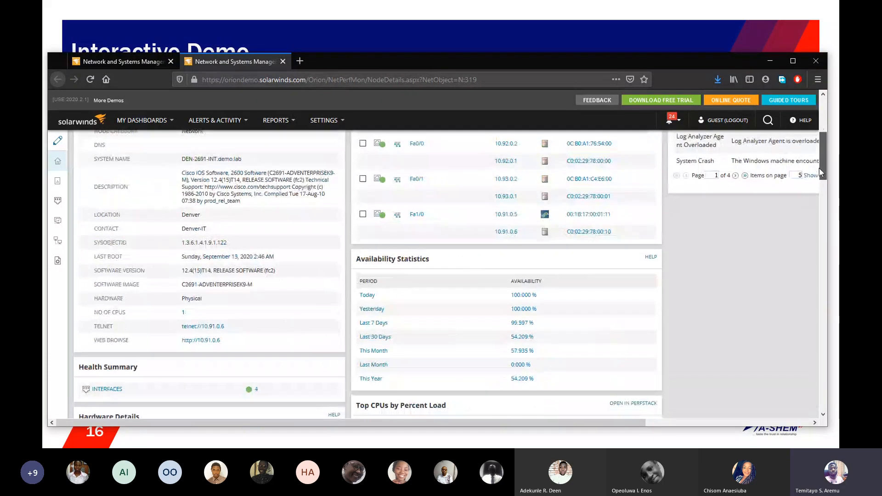
scroll(820, 168, up, 2)
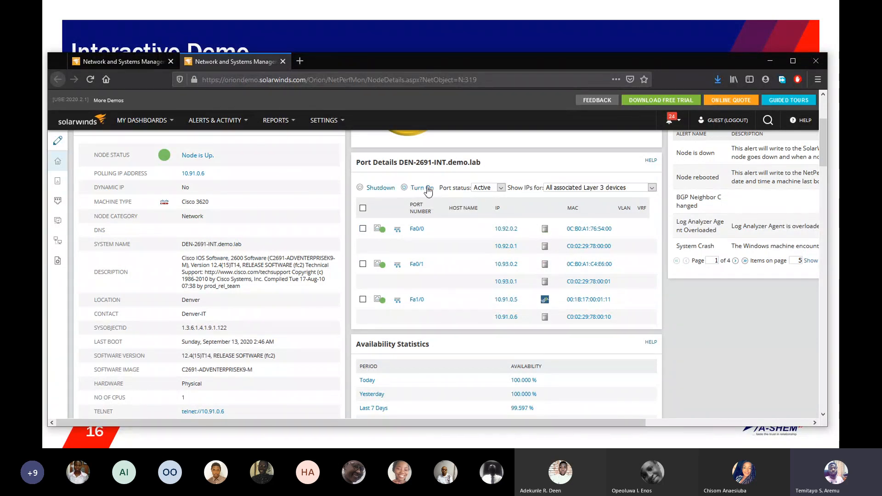
click(502, 189)
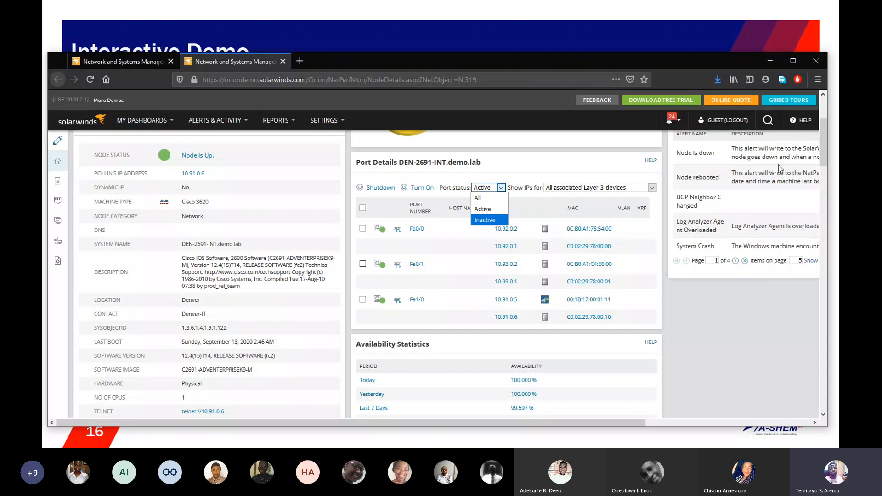
drag(821, 154, 821, 133)
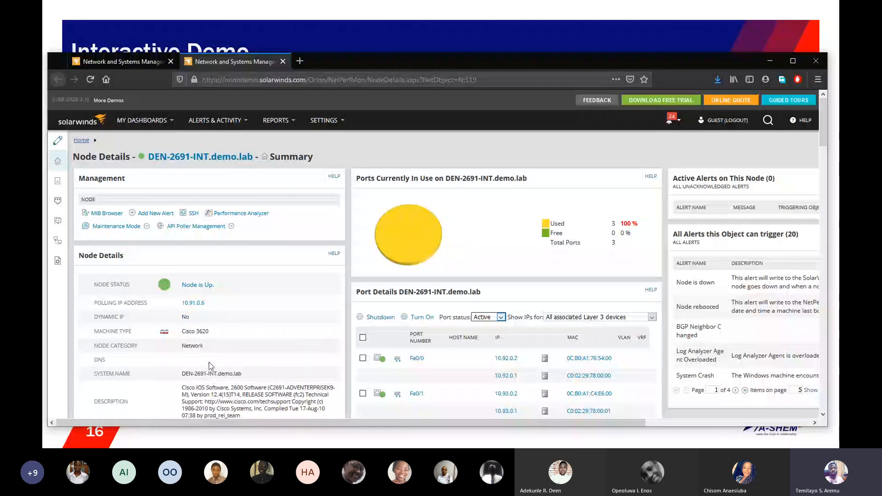
Step: Examine the node's availability statistics, hardware health, CPU load, polling details and Ethernet port usage over time
drag(820, 139, 820, 172)
scroll(817, 173, down, 1)
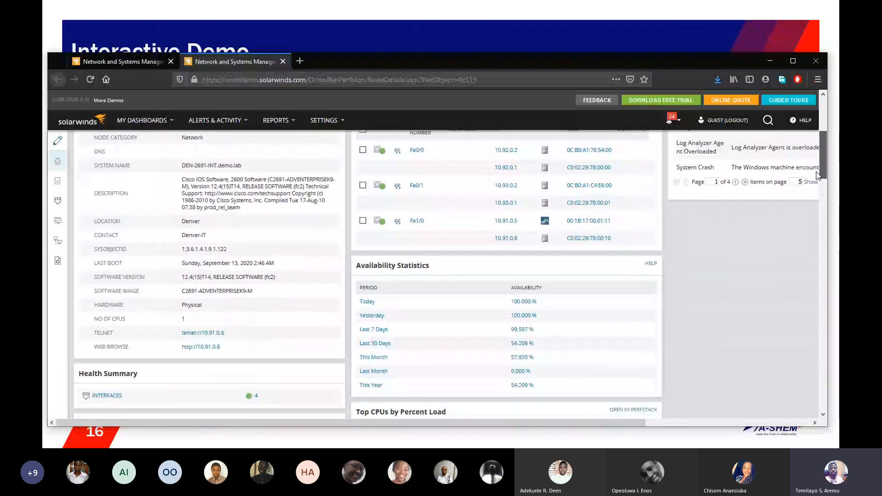
scroll(817, 180, down, 1)
scroll(817, 179, down, 2)
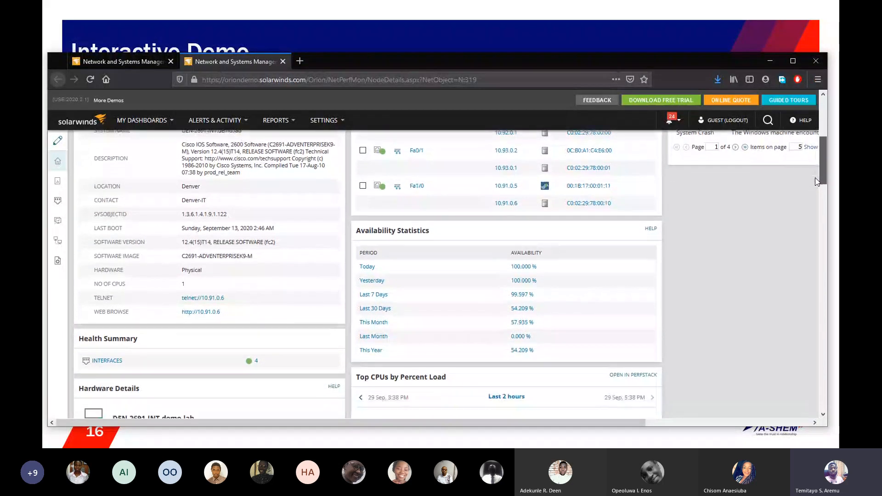
scroll(813, 190, down, 5)
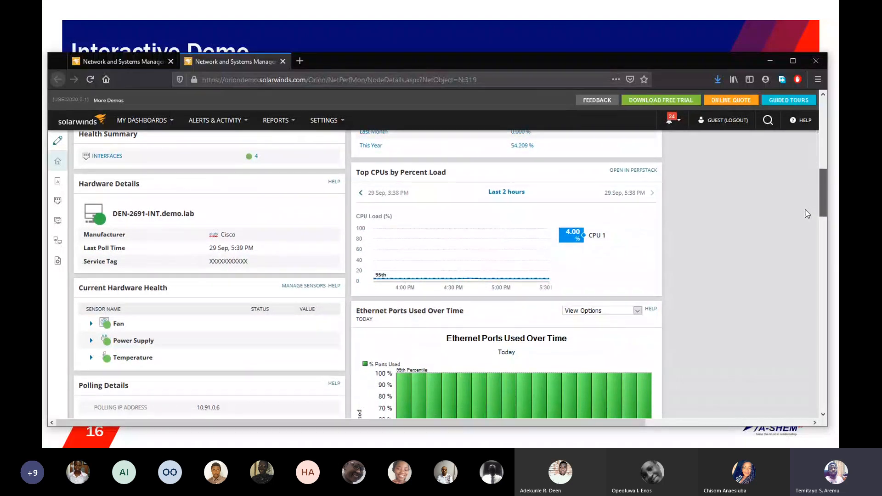
scroll(804, 213, down, 1)
scroll(803, 212, up, 1)
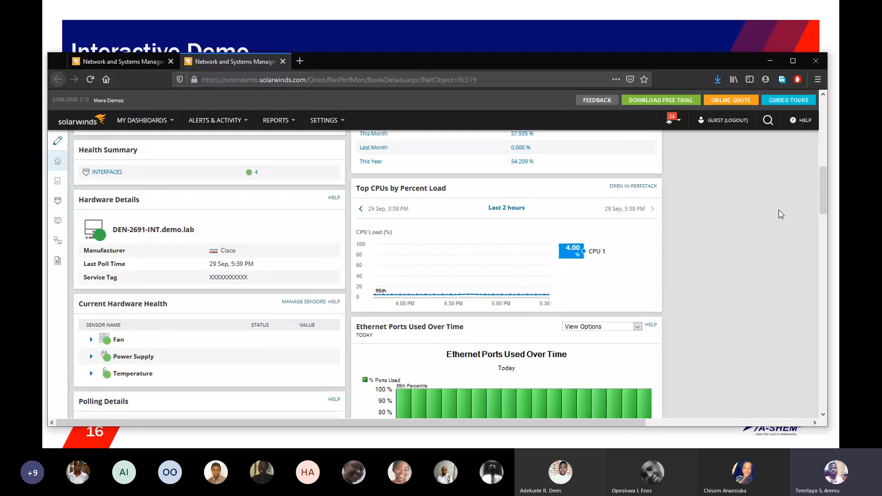
drag(823, 177, 823, 189)
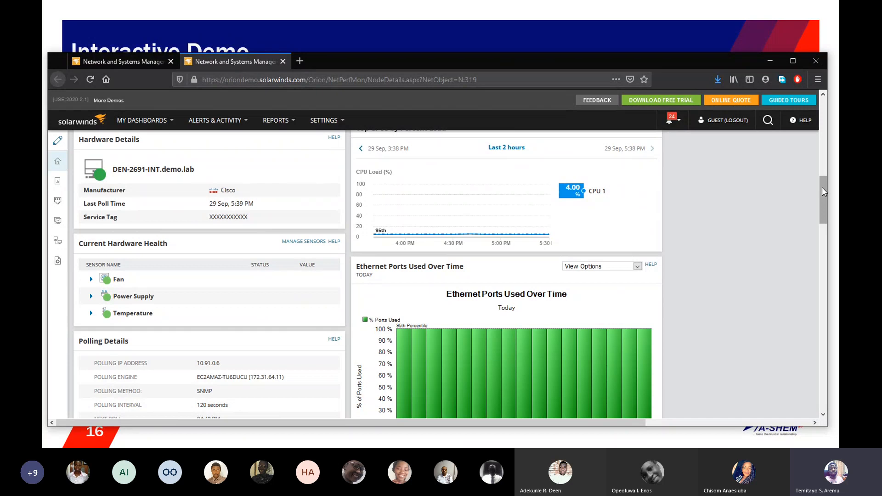
drag(822, 188, 822, 202)
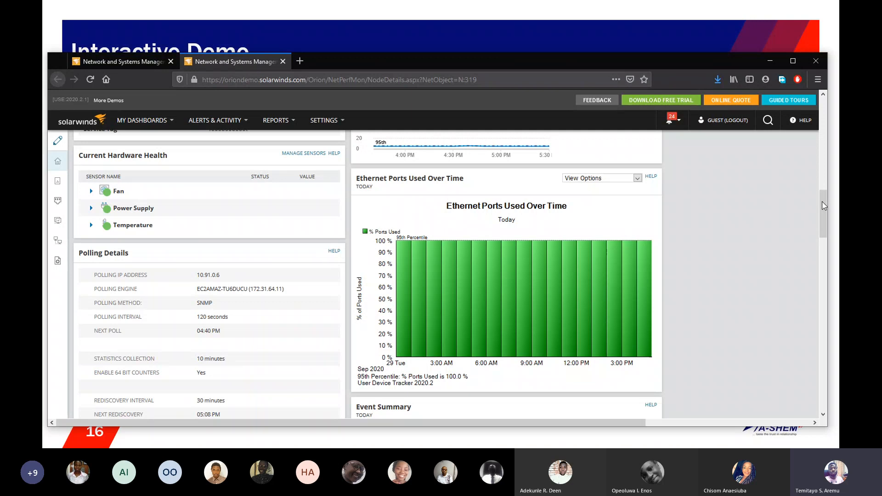
drag(823, 204, 820, 215)
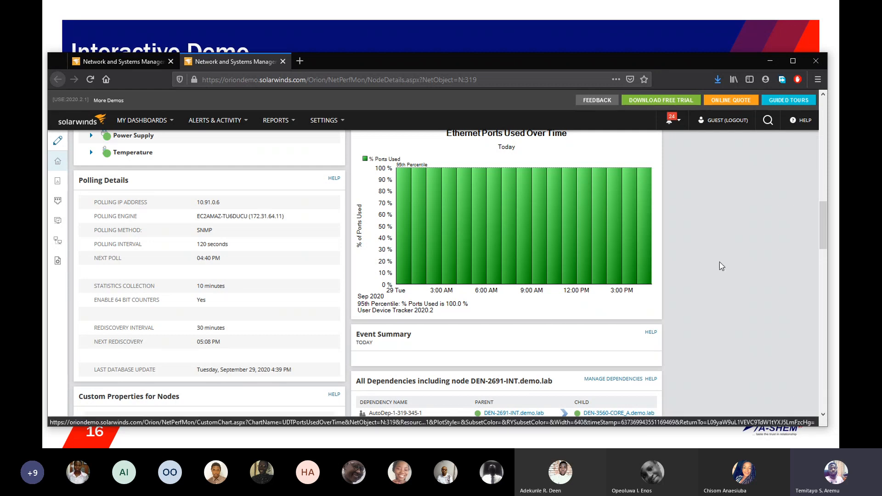
drag(821, 231, 823, 125)
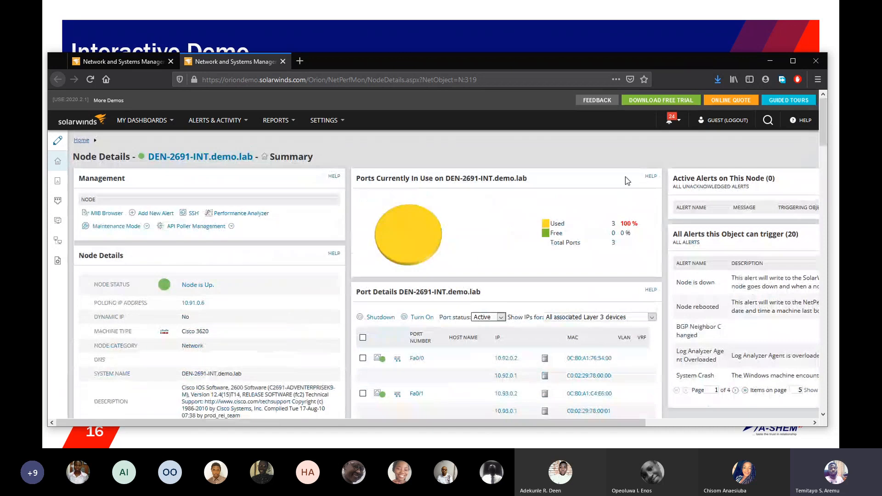
Step: Return to the Device Tracker Summary, collapse Cisco's Up group, and review the Top 10 Nodes by Percent Ports Used
click(118, 63)
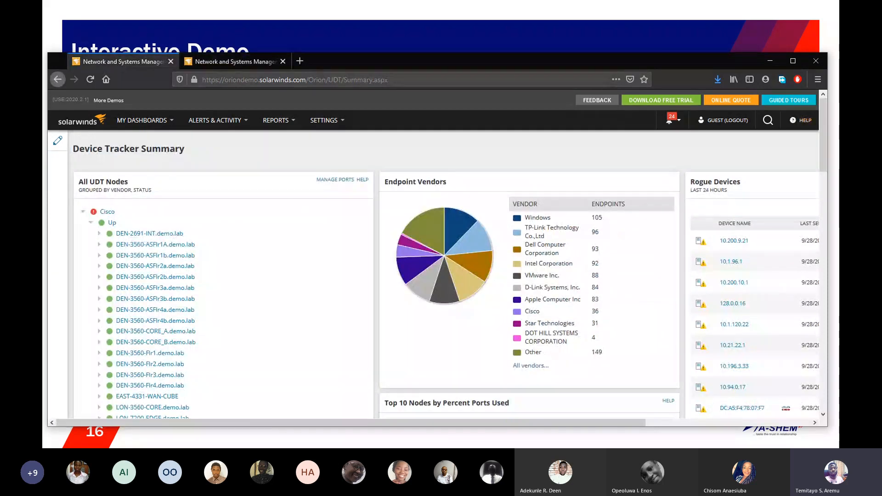
click(90, 225)
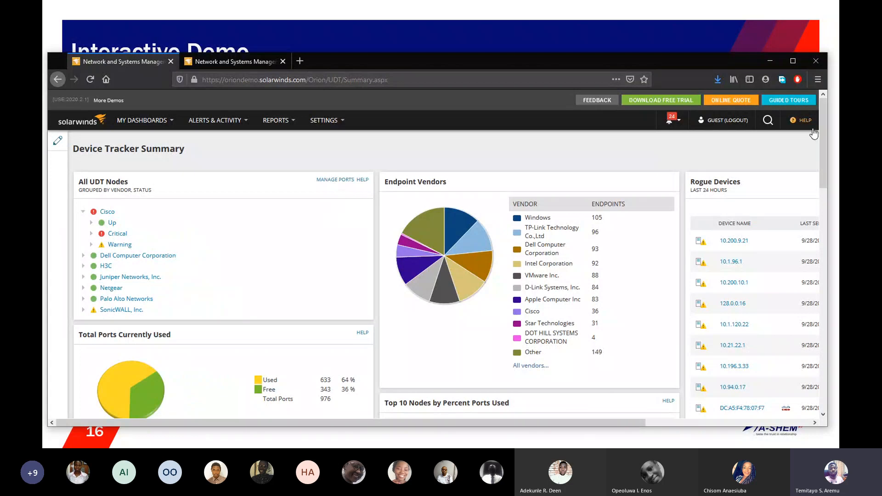
drag(823, 129, 822, 209)
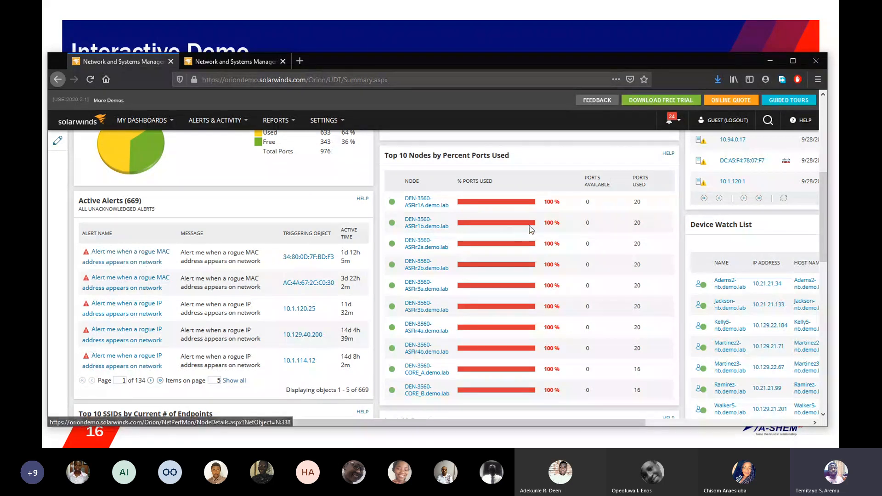
Step: Examine the Rogue Devices list for the last 24 hours, including its last-seen times and available actions
scroll(825, 193, up, 5)
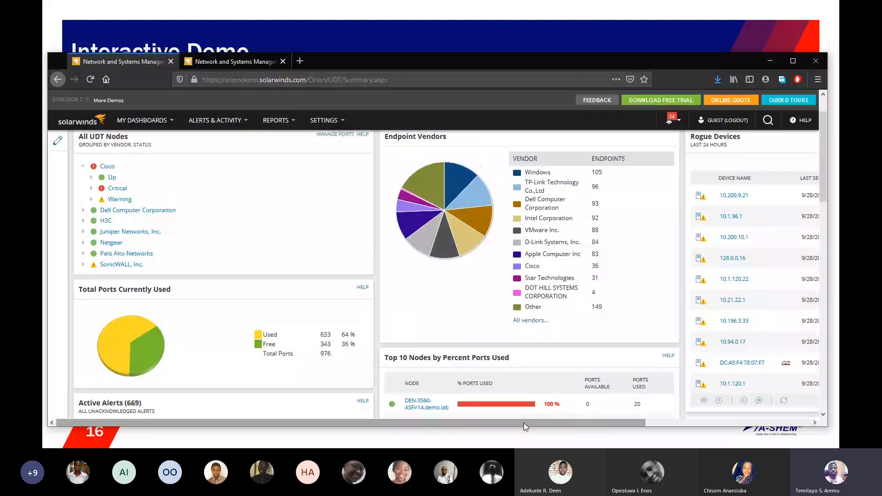
drag(524, 422, 688, 415)
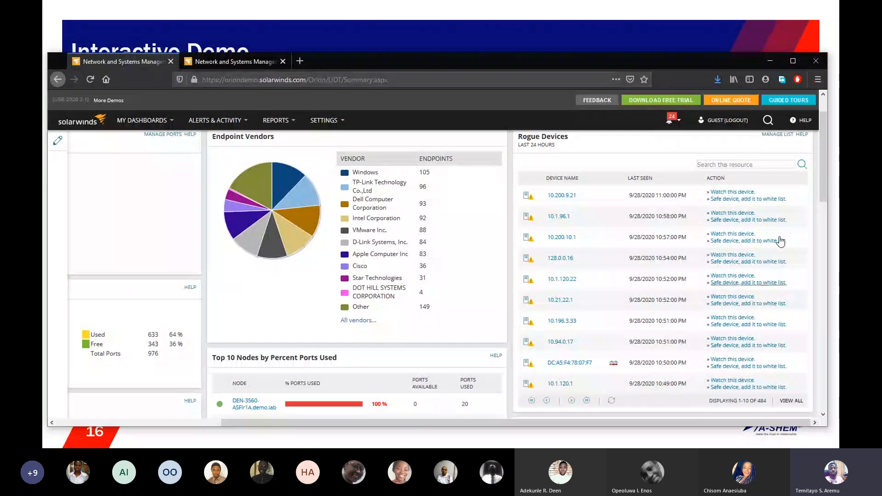
drag(825, 191, 826, 192)
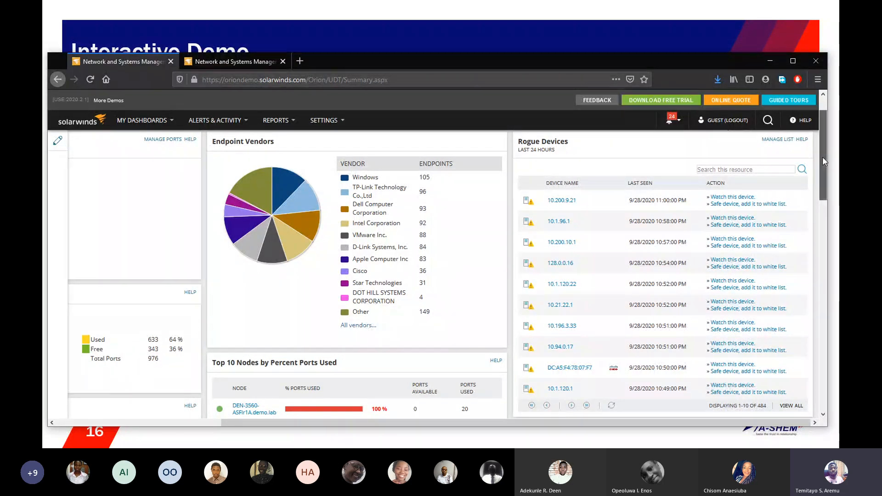
drag(822, 156, 822, 162)
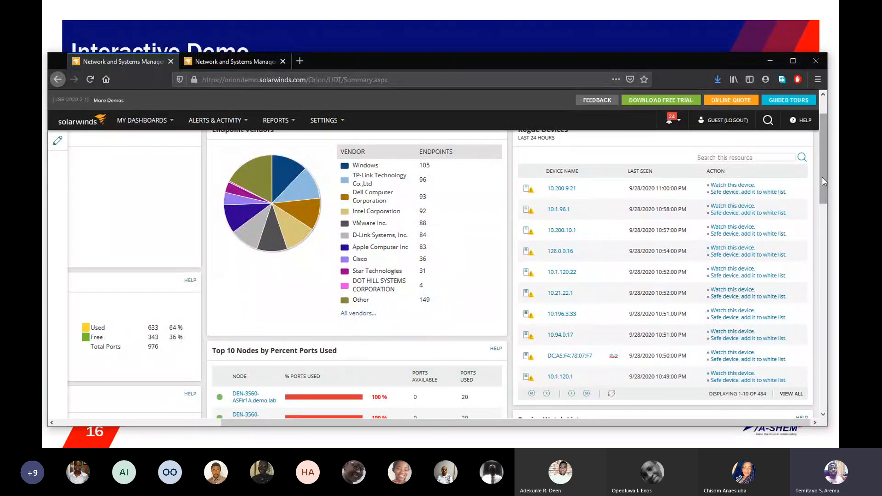
Step: Review the Device Watch List and All User Log Ins, inspect the monitored AD domain controllers, and return to the summary
drag(822, 177, 804, 267)
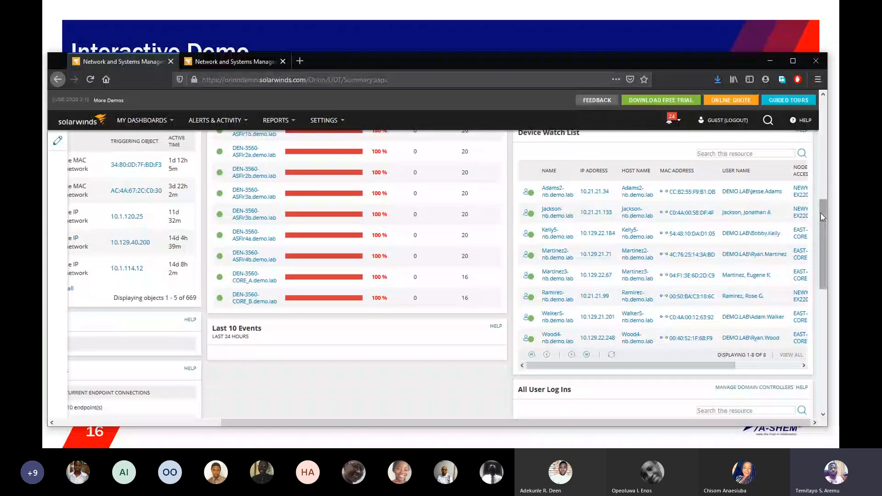
drag(821, 213, 823, 276)
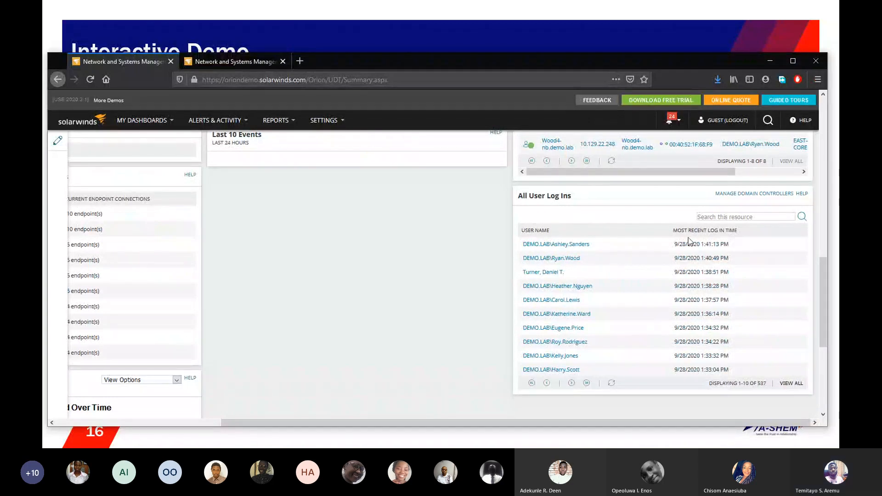
click(738, 195)
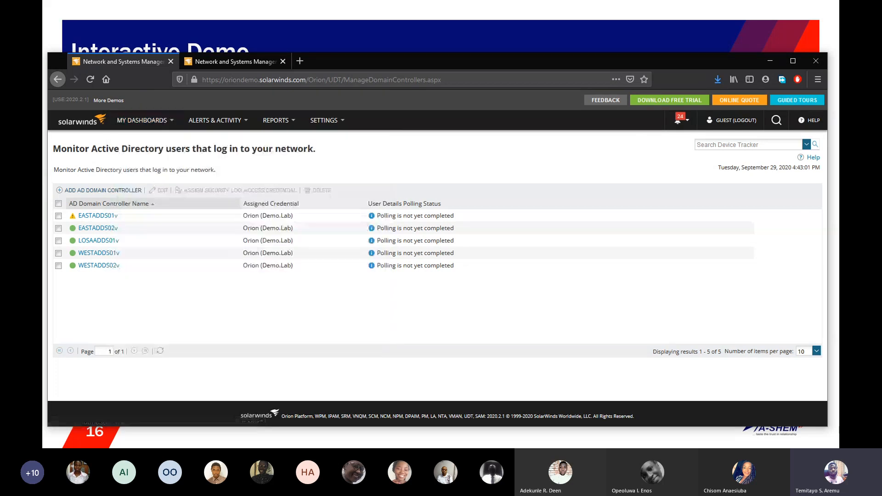
click(57, 79)
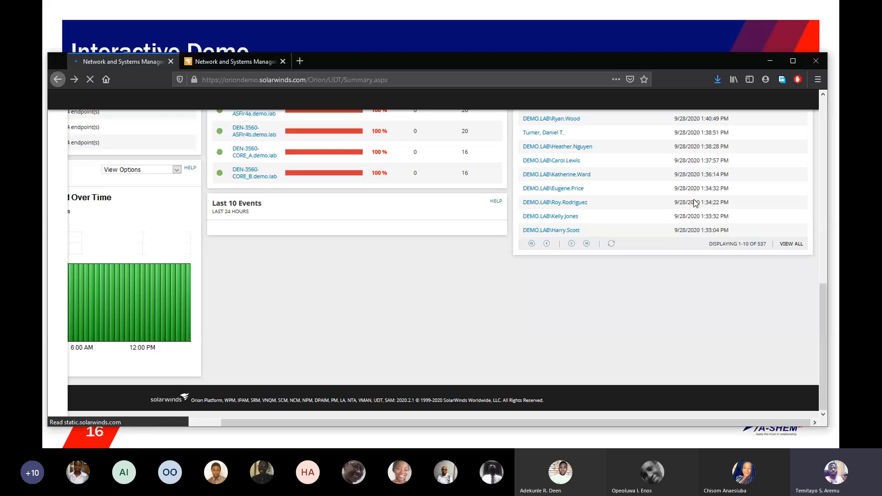
Step: Open the white list management for Rogue Devices and examine the included device rules and their statuses
drag(823, 299, 827, 115)
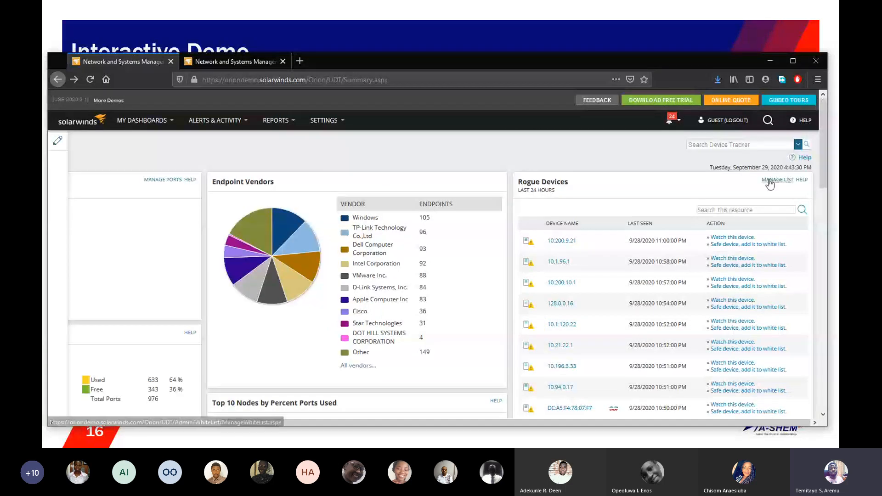
click(771, 180)
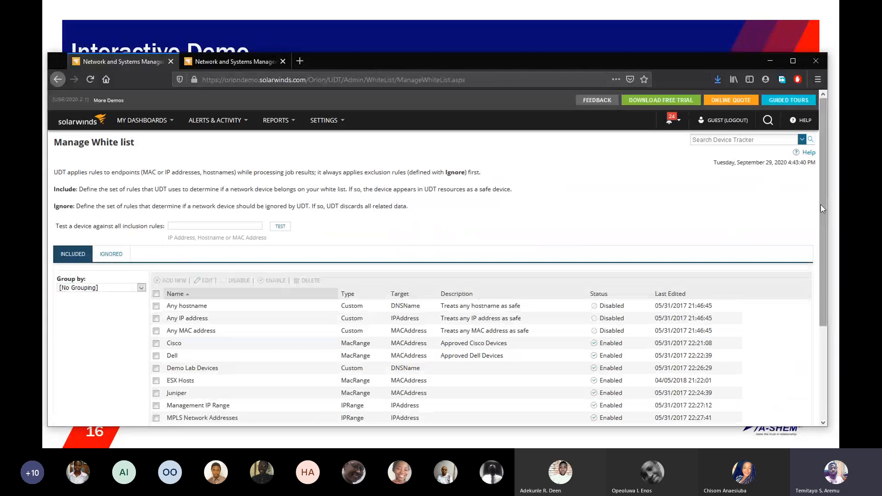
drag(821, 205, 820, 250)
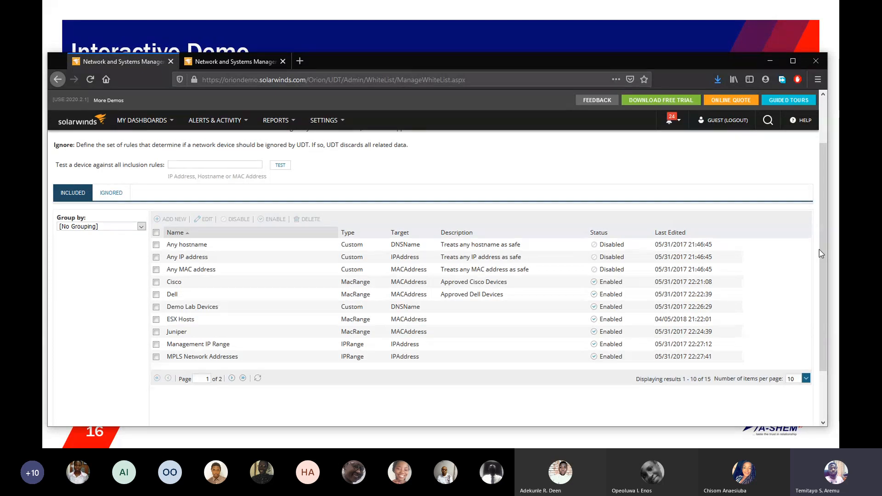
scroll(823, 250, up, 2)
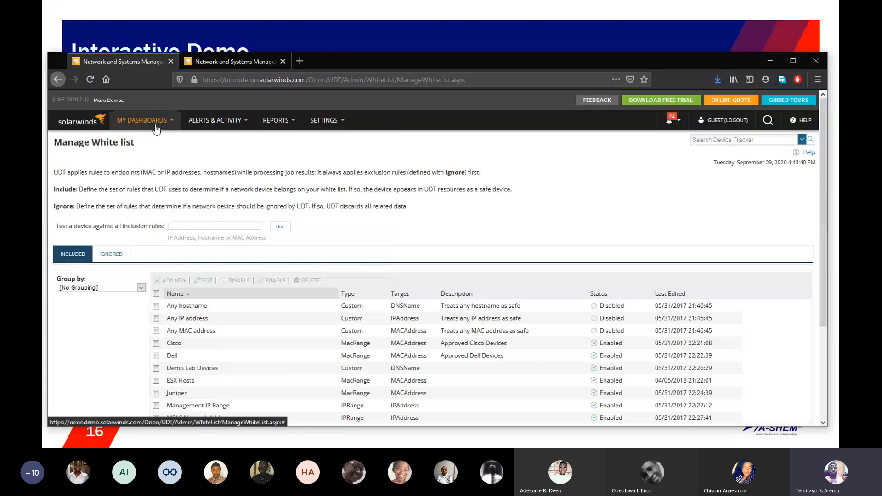
Step: In the Device Inventory, view the devices connected to AP-00000001 and those connected to AP-00000004, clearing each filter after viewing
mouse_move(156, 129)
mouse_move(183, 350)
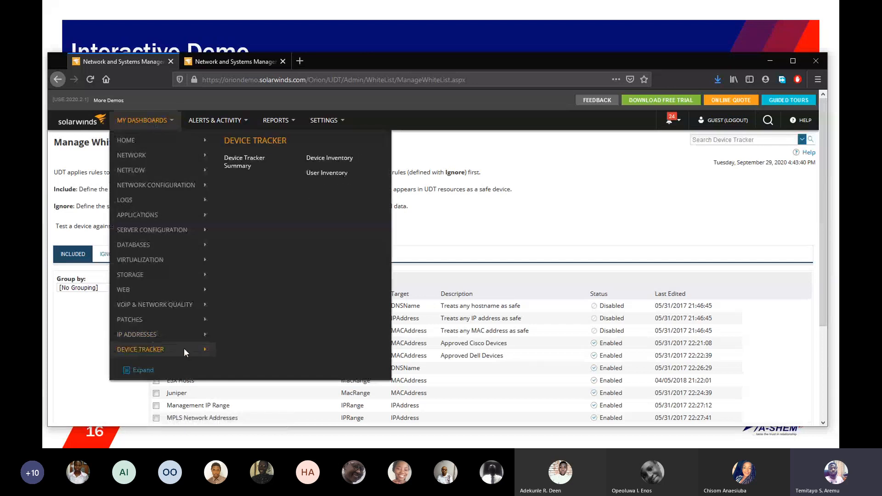
click(336, 161)
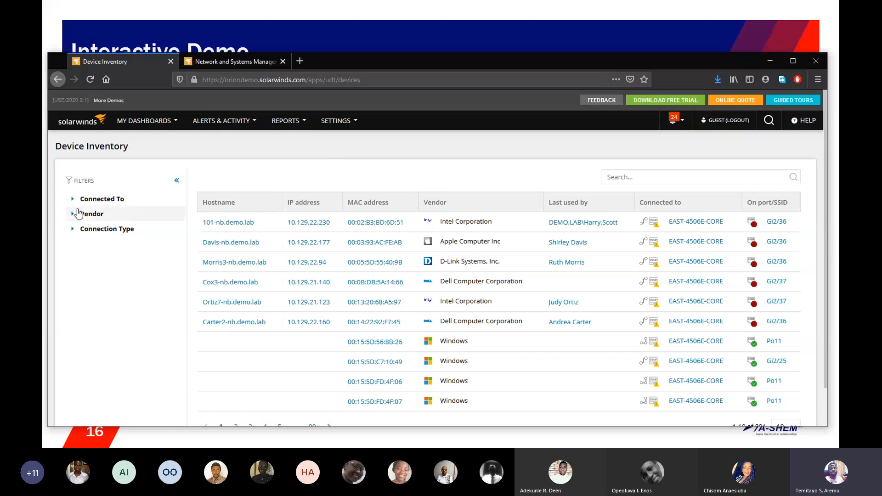
click(84, 199)
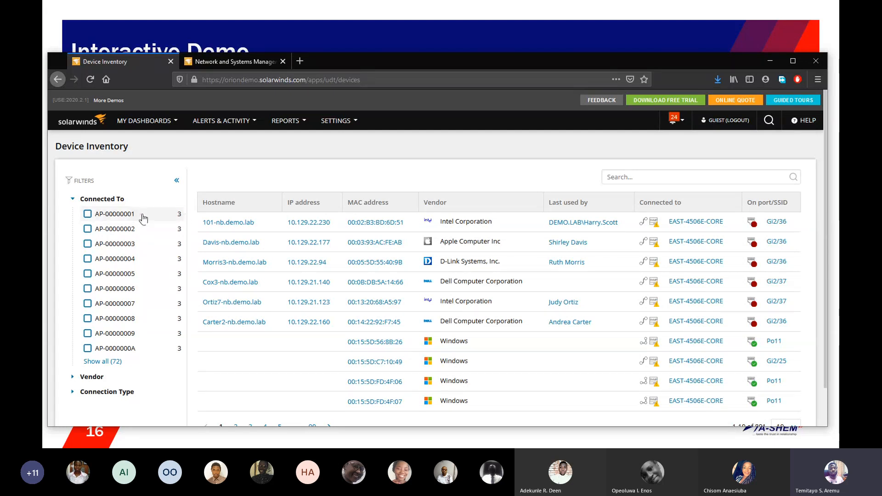
click(88, 214)
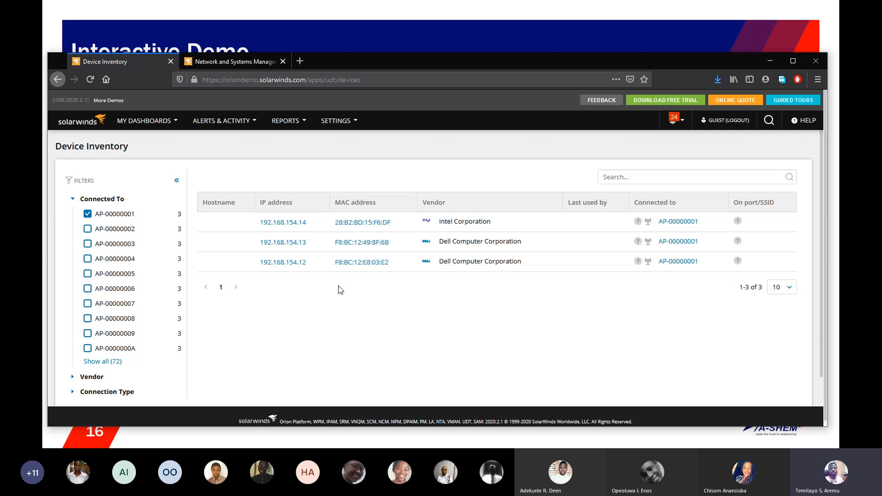
click(85, 215)
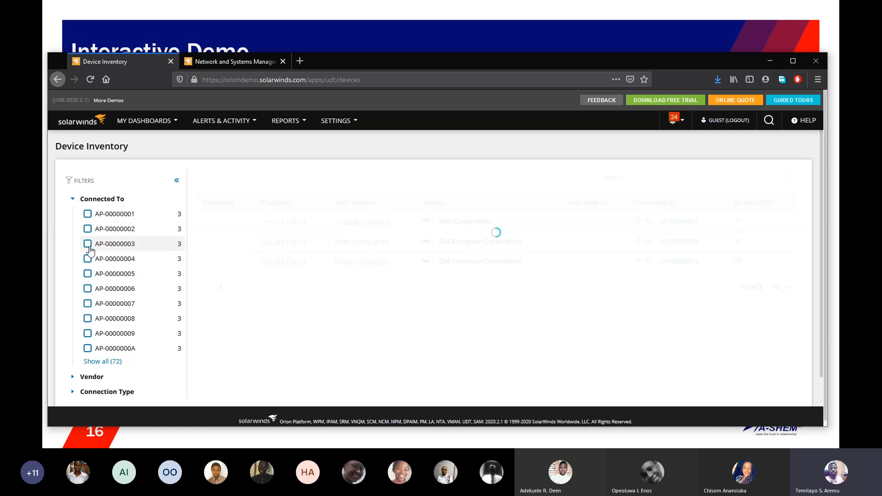
click(90, 261)
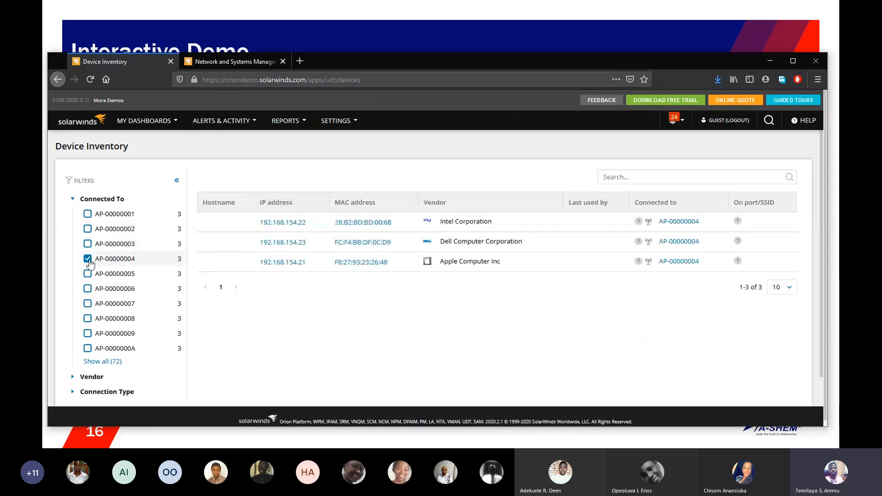
click(88, 260)
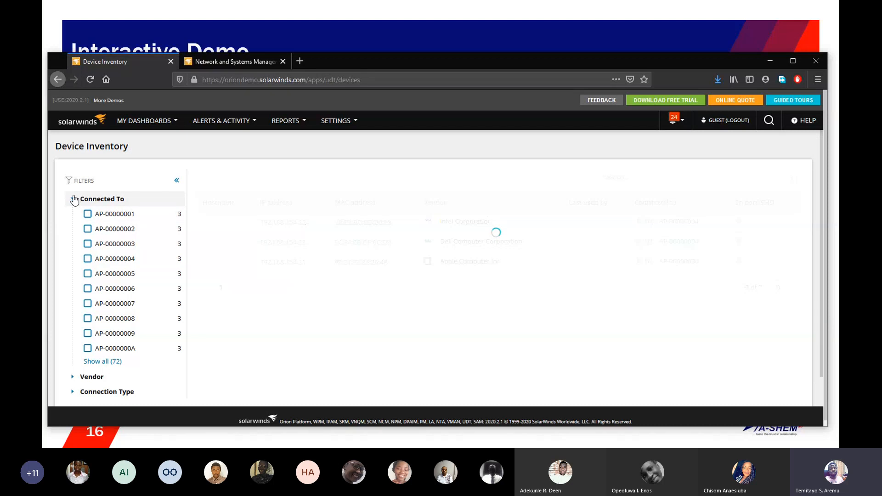
click(74, 200)
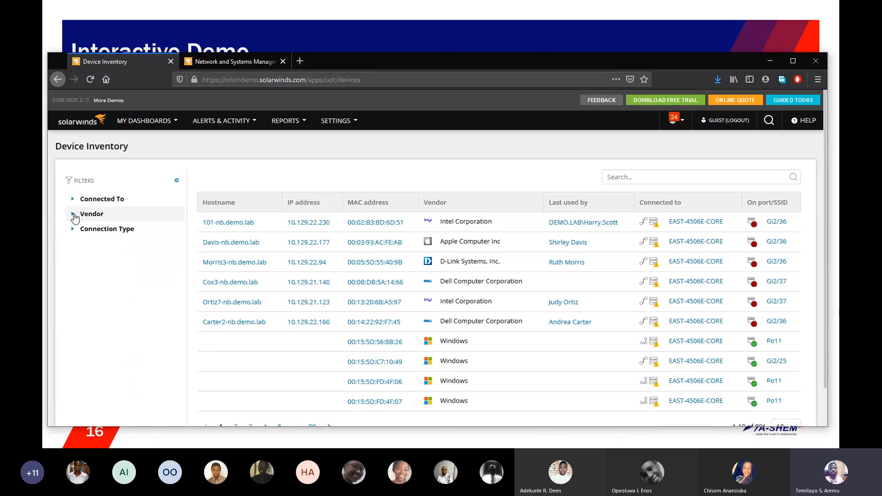
Step: Filter the Device Inventory by the vendor Cisco, review the matching devices, and clear the filter
click(73, 214)
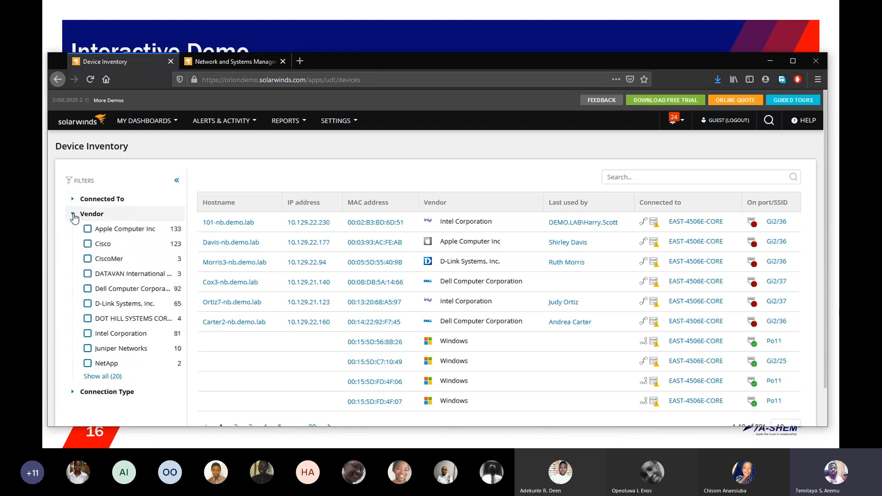
click(89, 246)
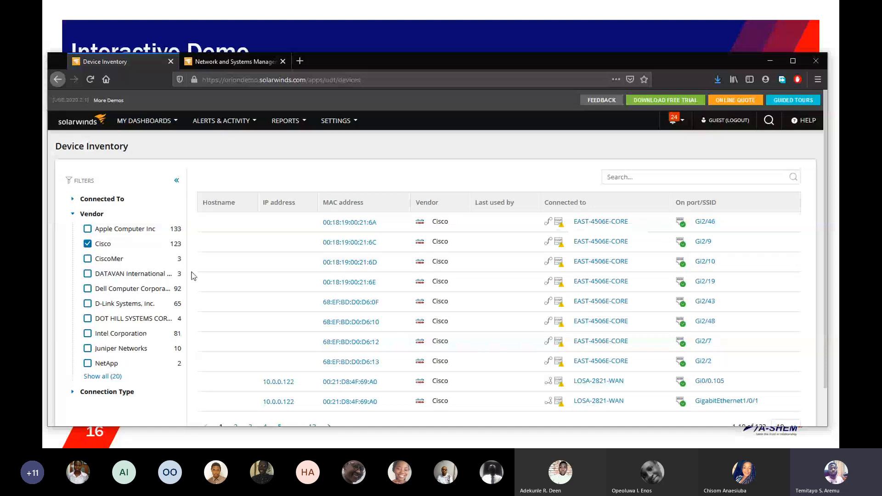
click(87, 245)
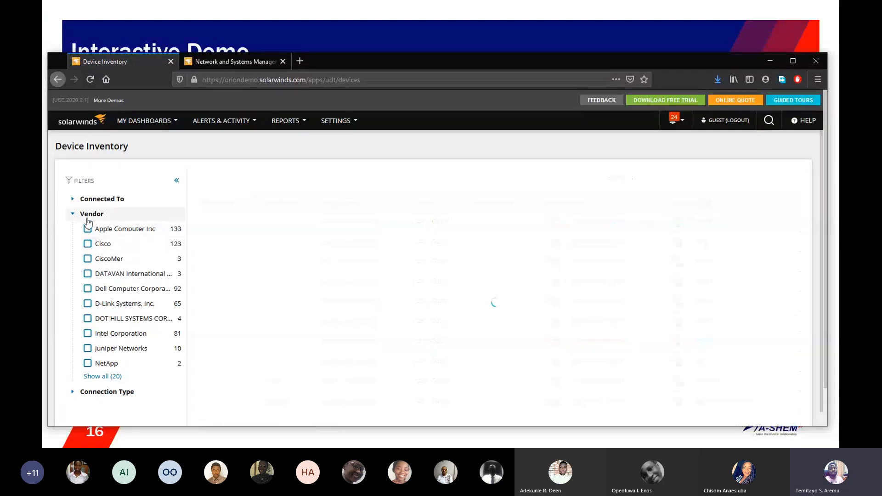
click(72, 214)
Step: Open the User Inventory and view users last connected to 10.1.12.9, replacing that filter with 10.149.21.21
mouse_move(155, 125)
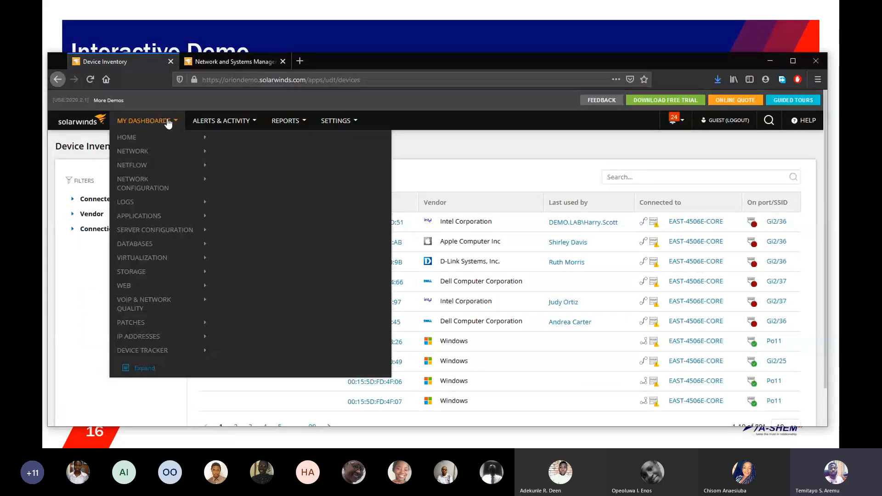
mouse_move(165, 338)
mouse_move(181, 351)
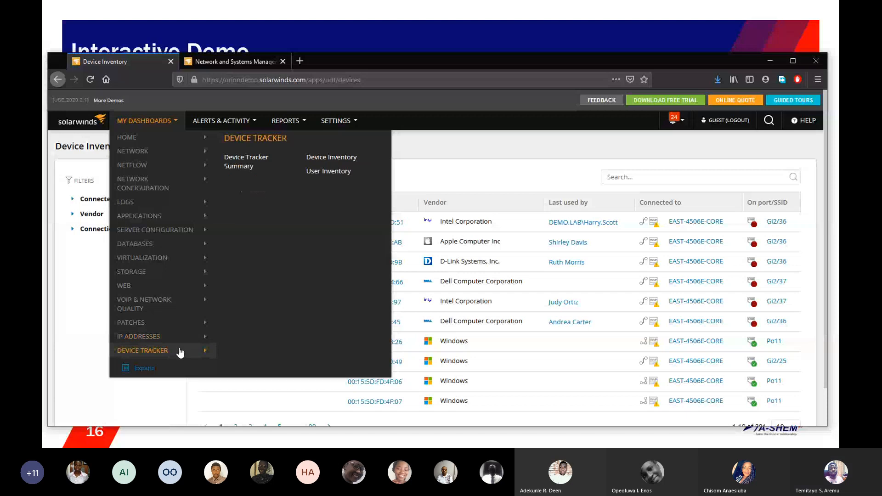
click(340, 178)
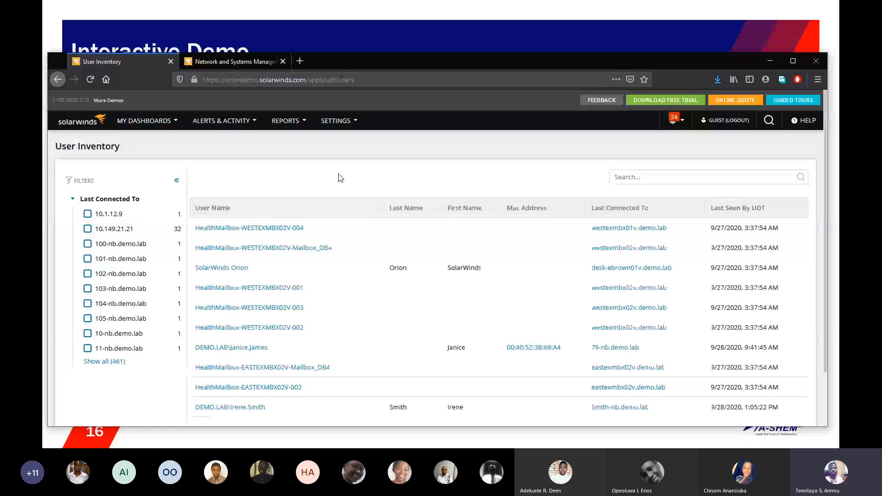
click(88, 214)
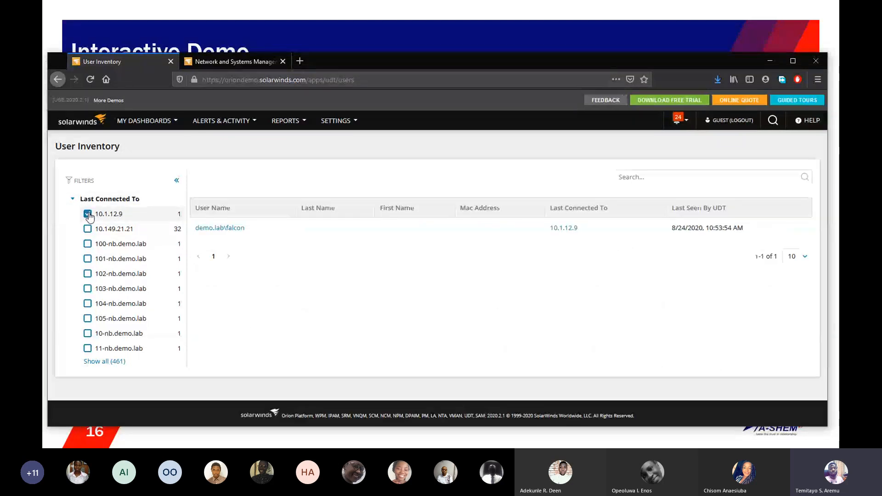
click(88, 229)
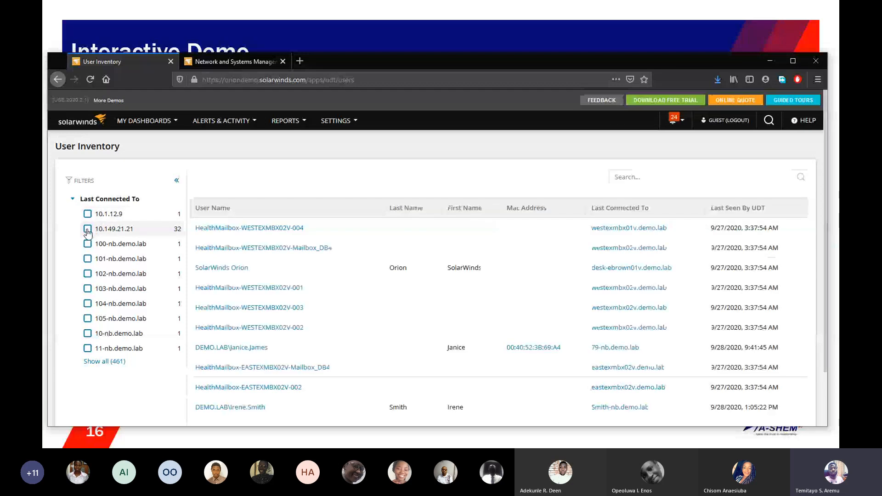
click(87, 230)
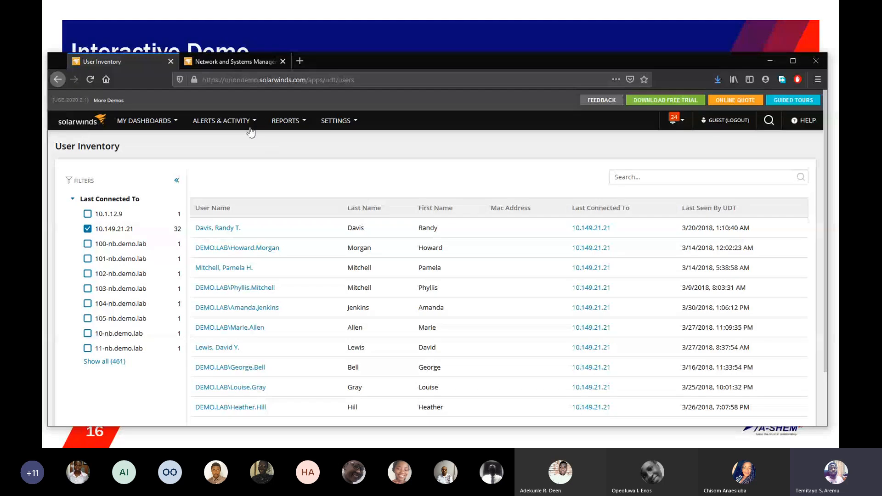
Step: View all active alerts and go to the alert management page
mouse_move(244, 123)
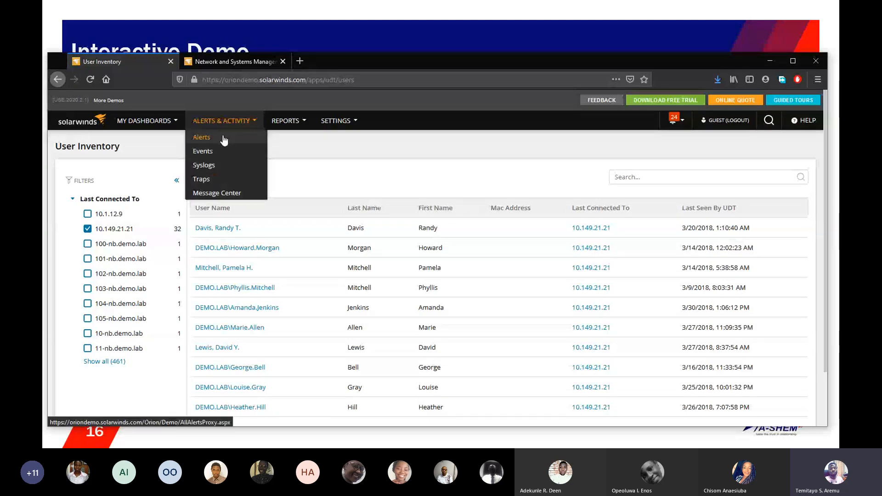
click(225, 138)
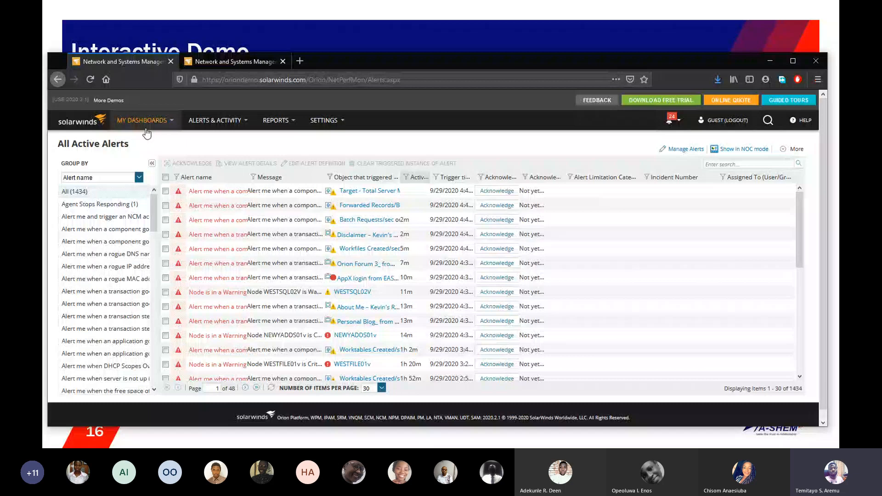
click(686, 150)
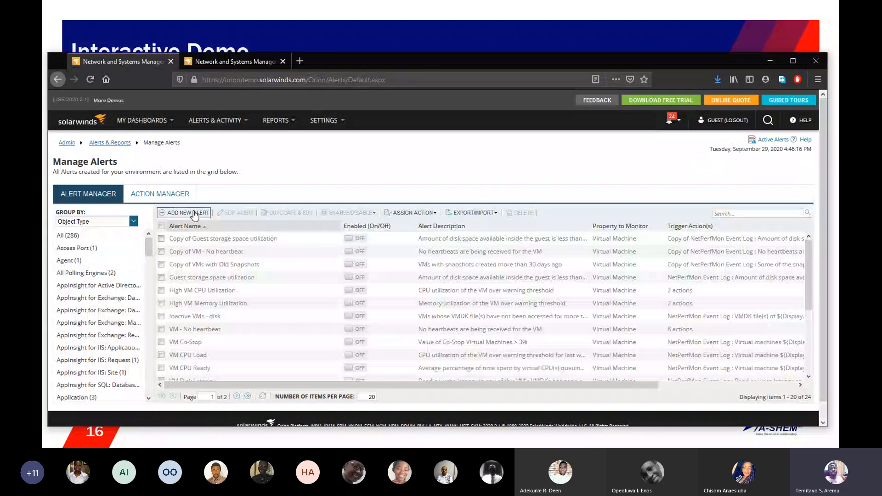
Step: Add a new alert named "Alert me when a rogue device appears on my network" and proceed to its trigger condition
click(209, 213)
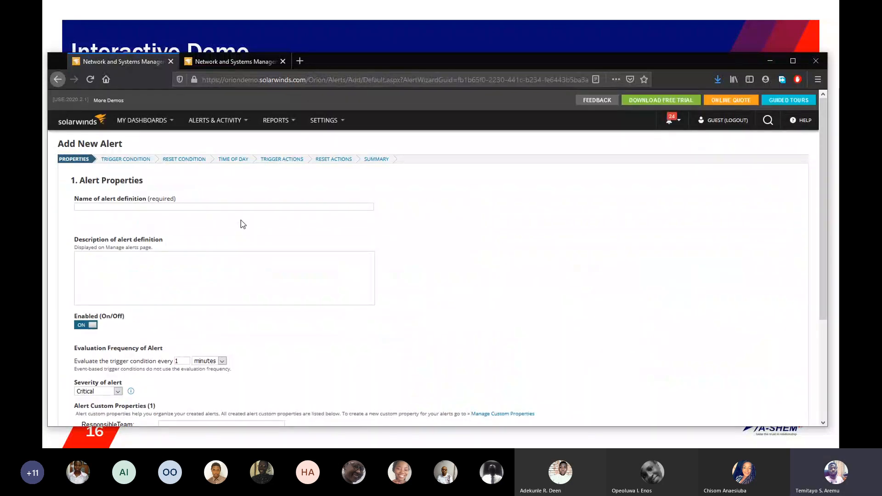
click(218, 208)
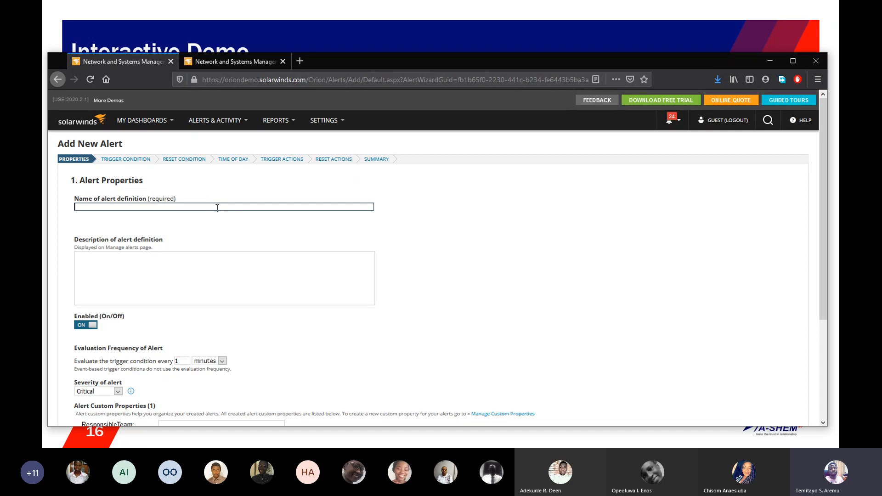
text(Alert)
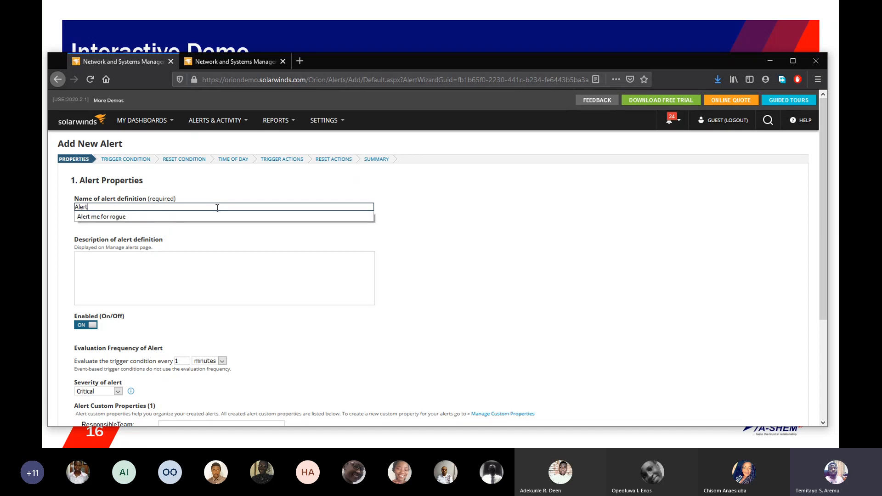
text( me when a ro)
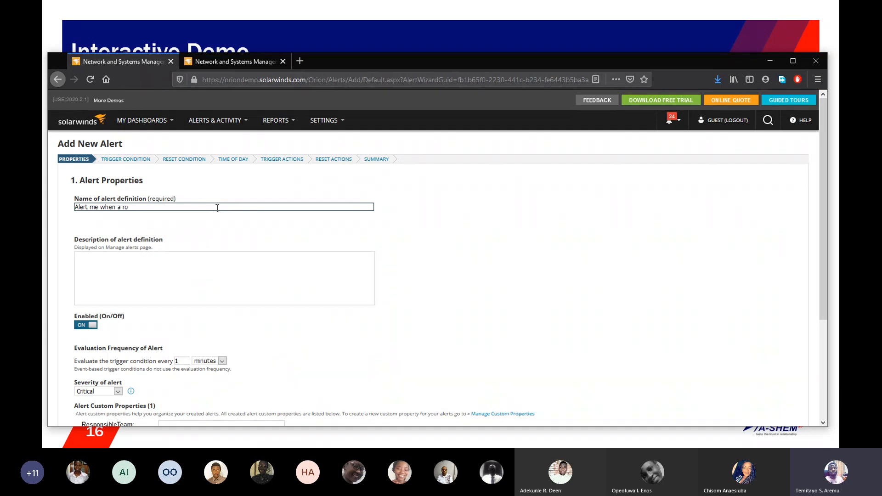
text(gue device)
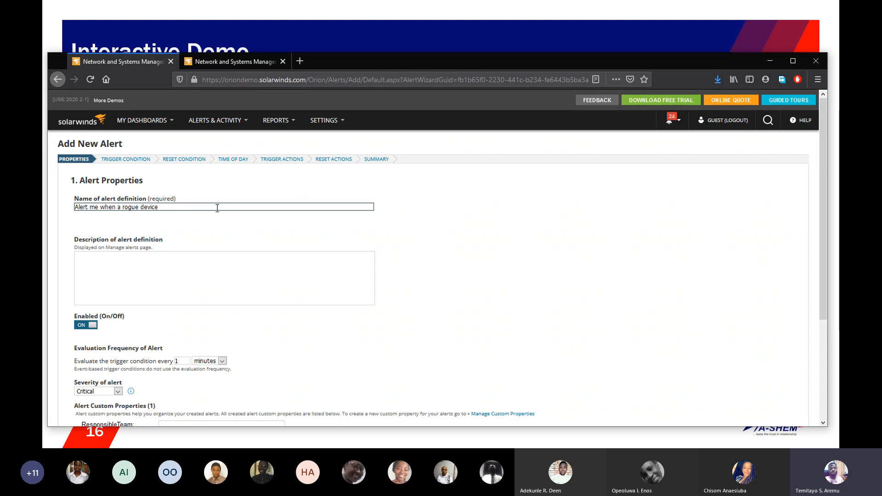
text( appears on my network)
drag(823, 225, 823, 279)
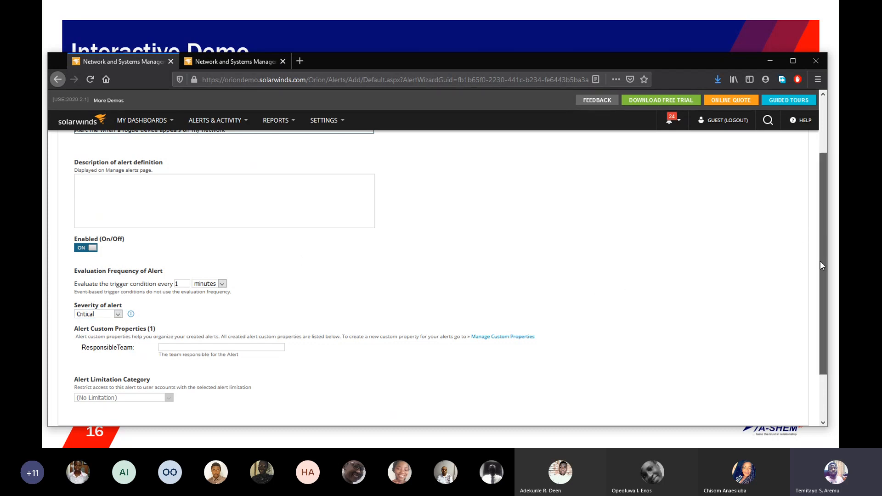
drag(821, 261, 821, 305)
click(759, 374)
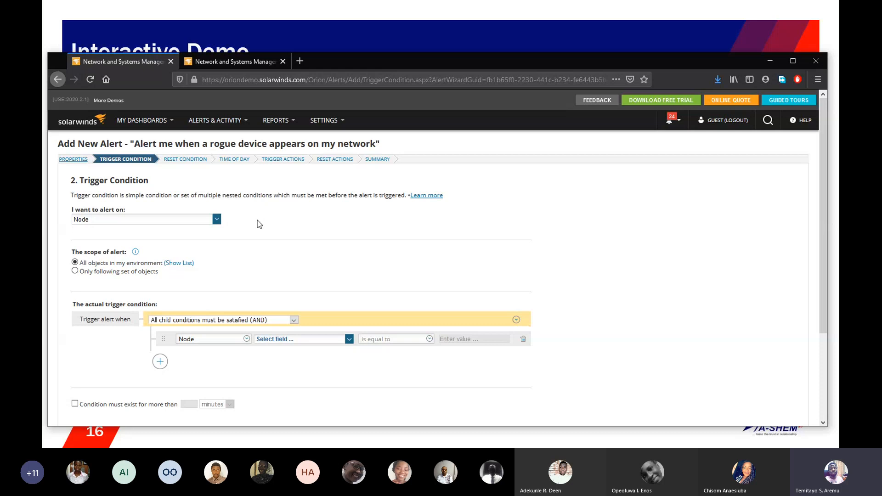
Step: Set the alert's object type to Rogue IP Address and review the other rogue object types available
click(216, 220)
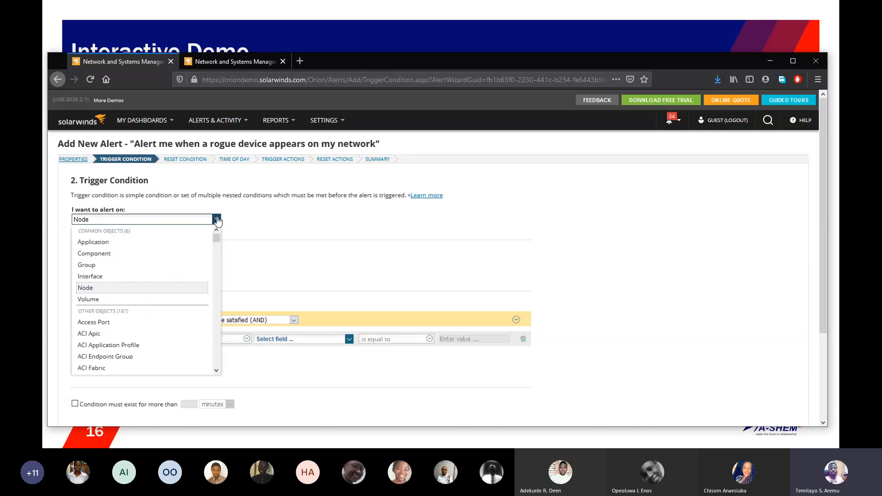
drag(216, 237, 221, 331)
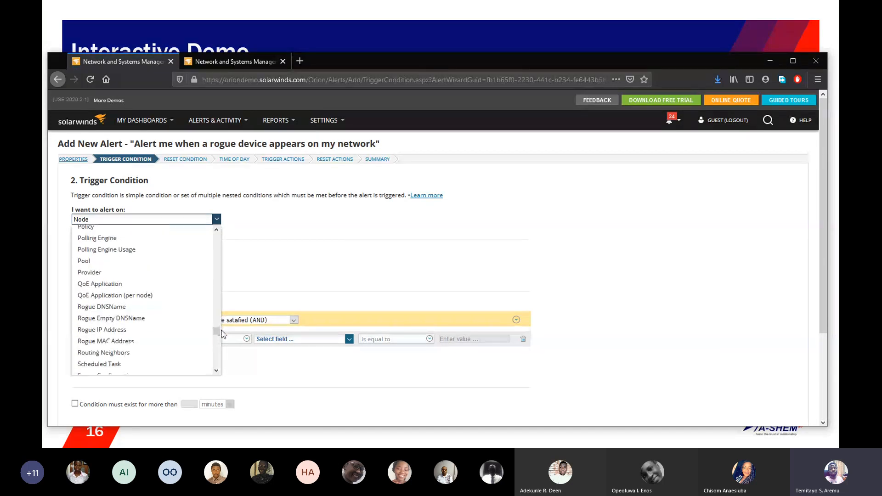
click(165, 334)
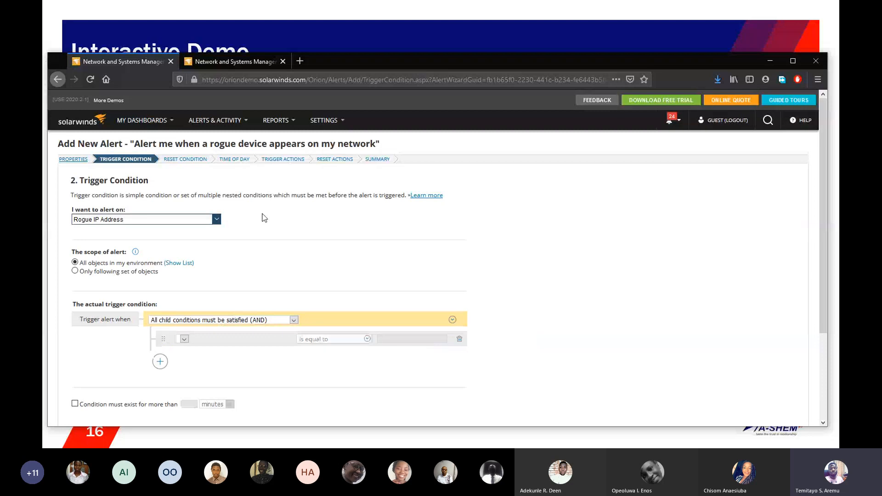
click(216, 221)
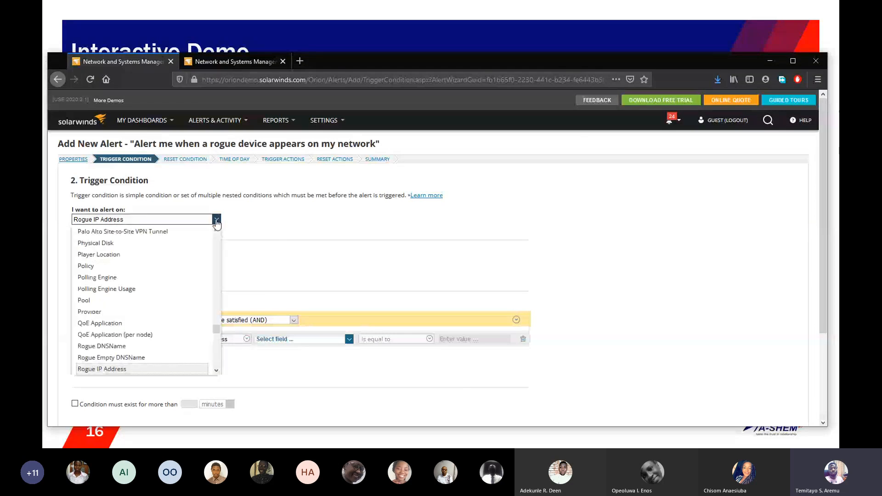
click(216, 371)
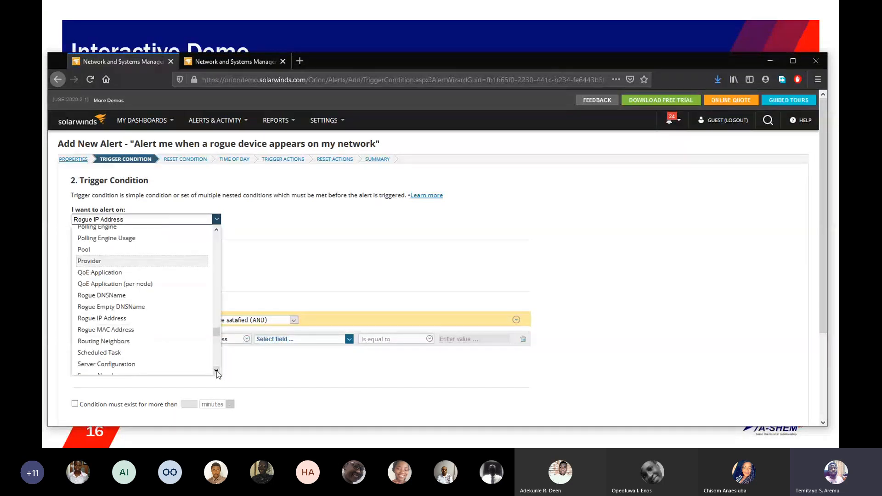
click(258, 268)
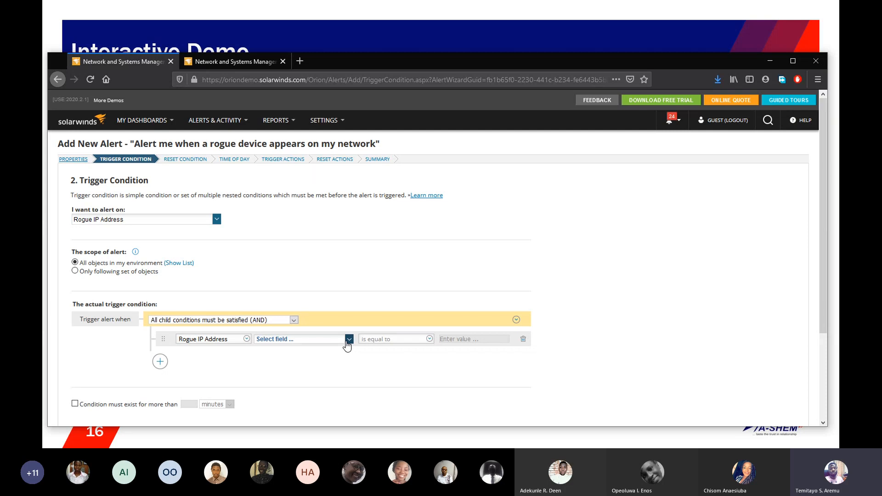
Step: Switch the alert's object type to Rogue MAC Address and base the trigger condition on MAC Address, viewing the selectable address values
click(216, 220)
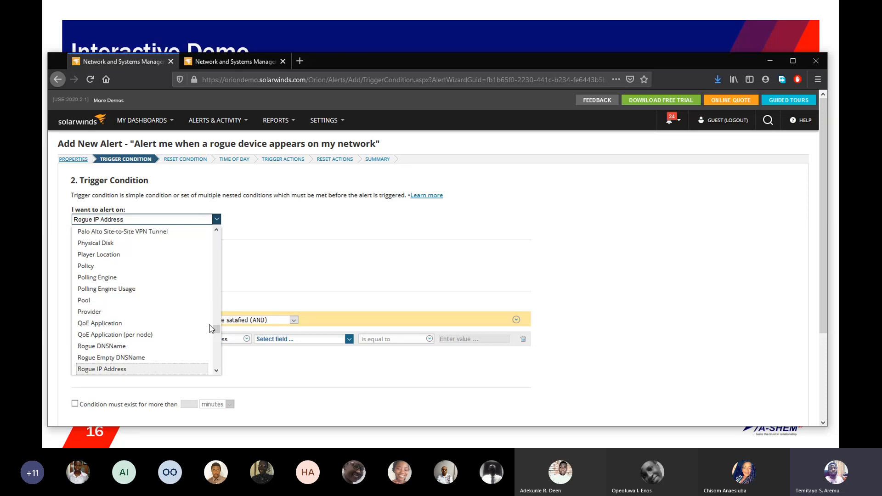
click(217, 371)
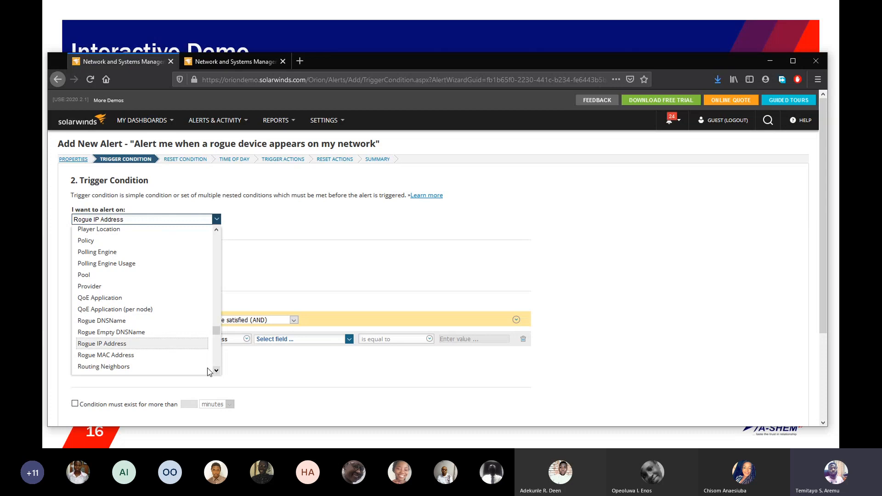
click(161, 356)
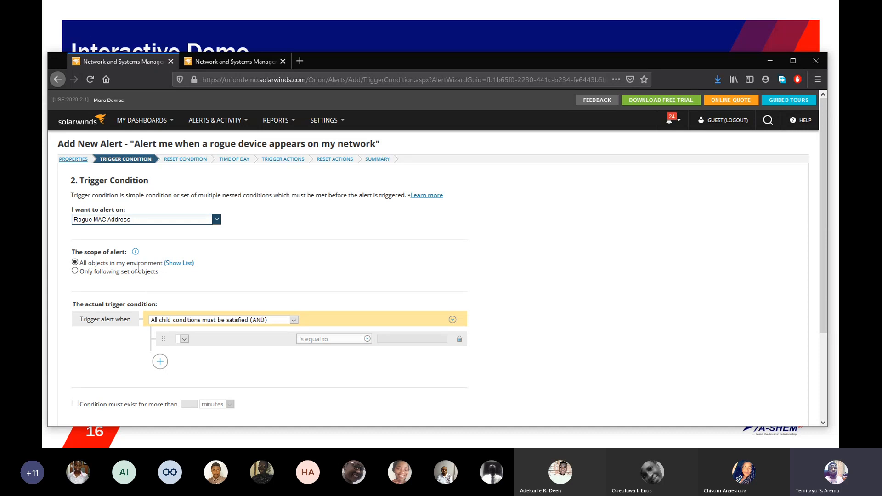
click(188, 341)
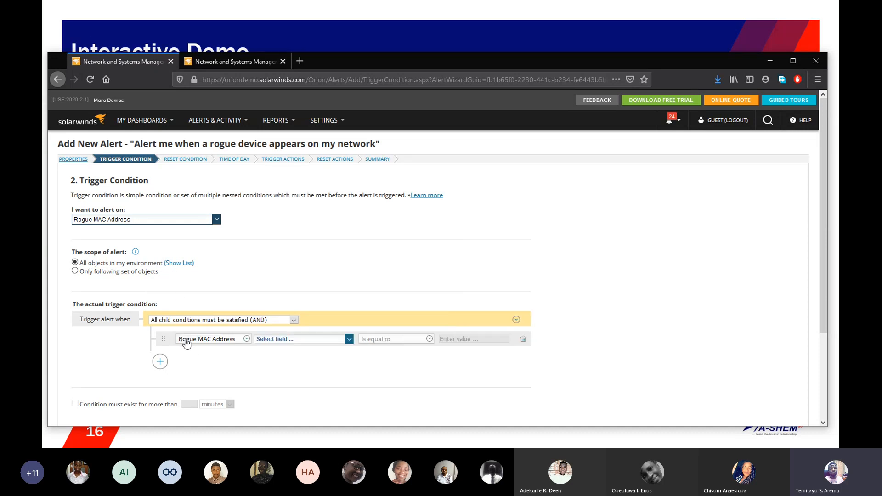
click(297, 344)
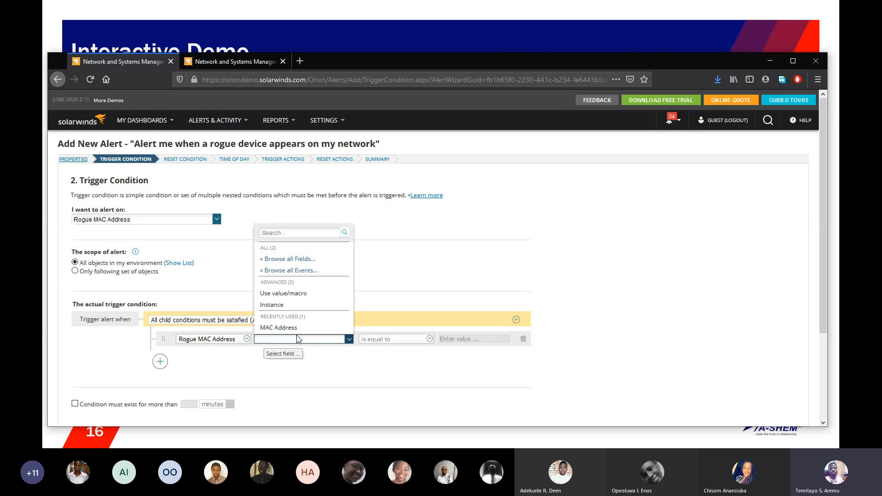
click(294, 328)
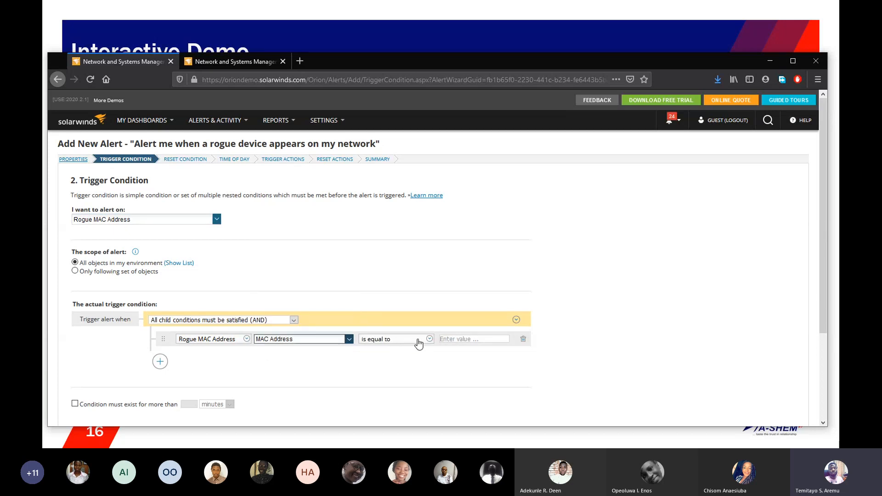
click(468, 339)
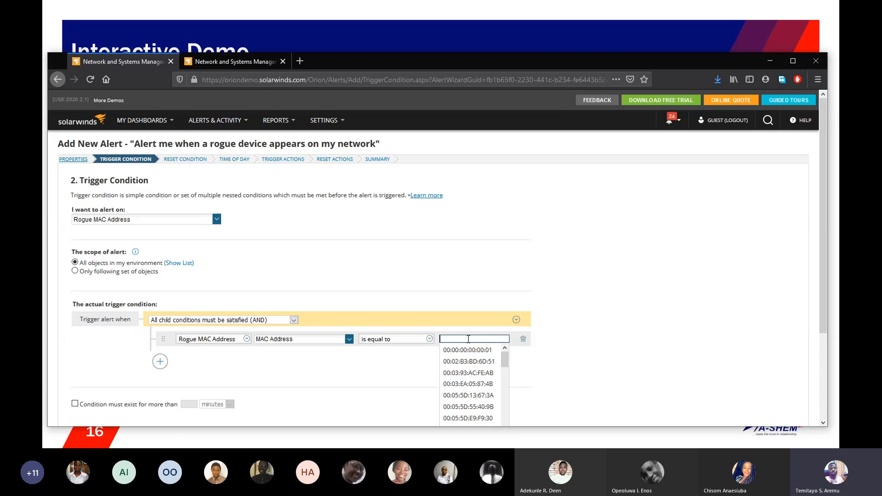
Step: Set the alert's object type to Rogue IP Address with the trigger condition Rogue is equal to Yes
click(218, 222)
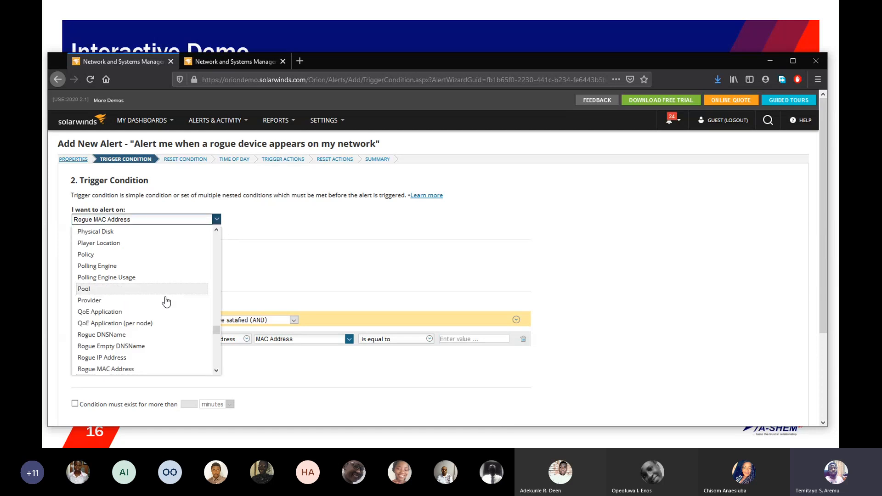
click(144, 358)
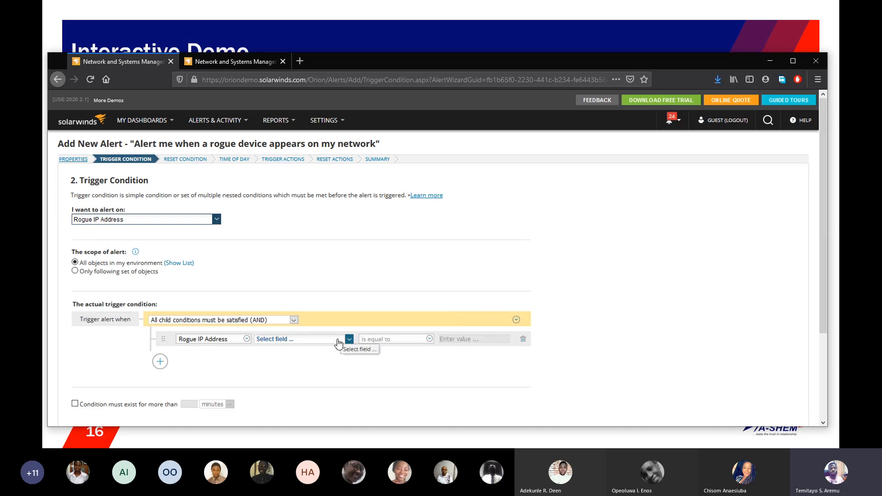
click(338, 340)
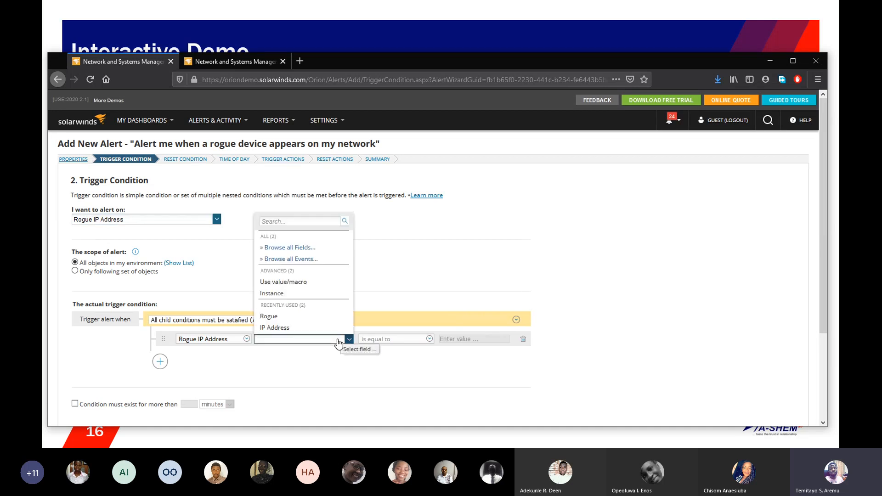
click(319, 317)
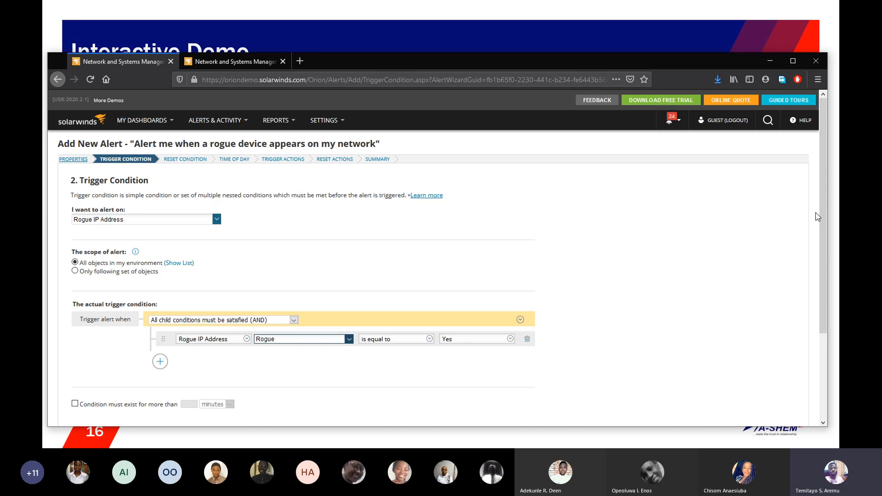
Step: Try requiring the trigger condition to exist for a minimum number of minutes, and turn that requirement off again
scroll(818, 217, down, 4)
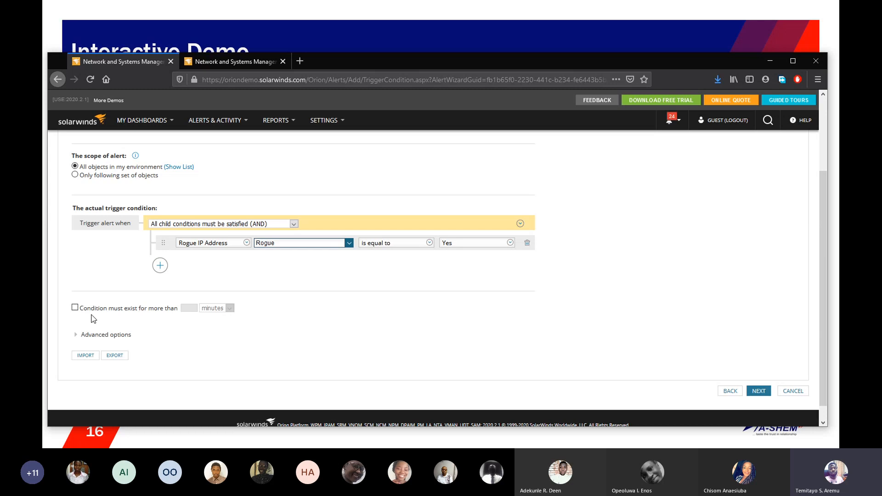
click(76, 307)
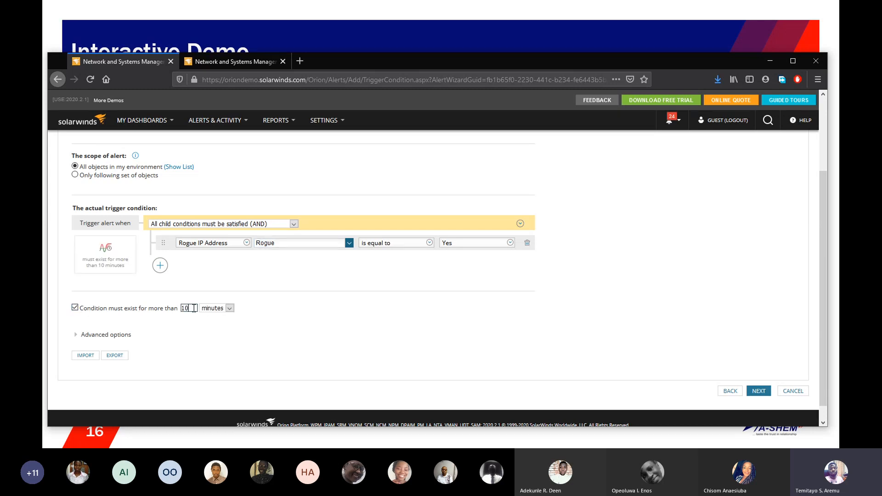
key(BackSpace)
key(BackSpace)
text(1)
key(BackSpace)
click(76, 307)
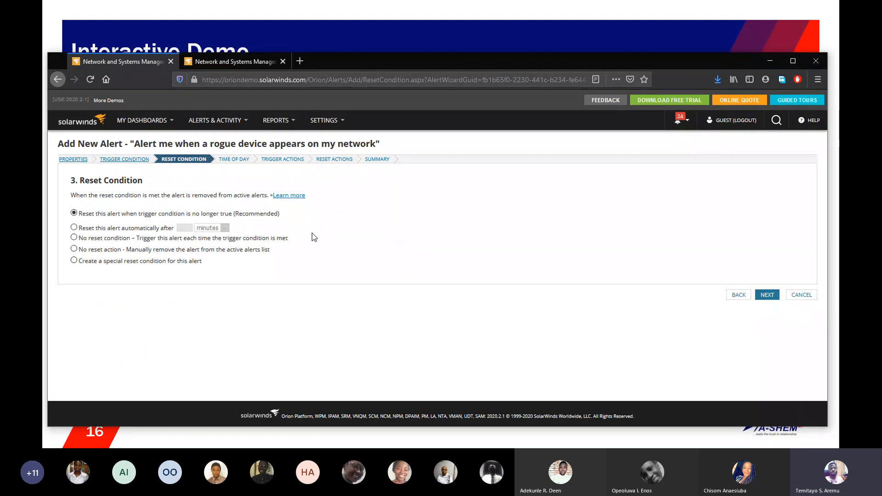
Step: Preview the special reset condition, but choose resetting when the trigger condition is no longer true and proceed to Time of Day
click(74, 261)
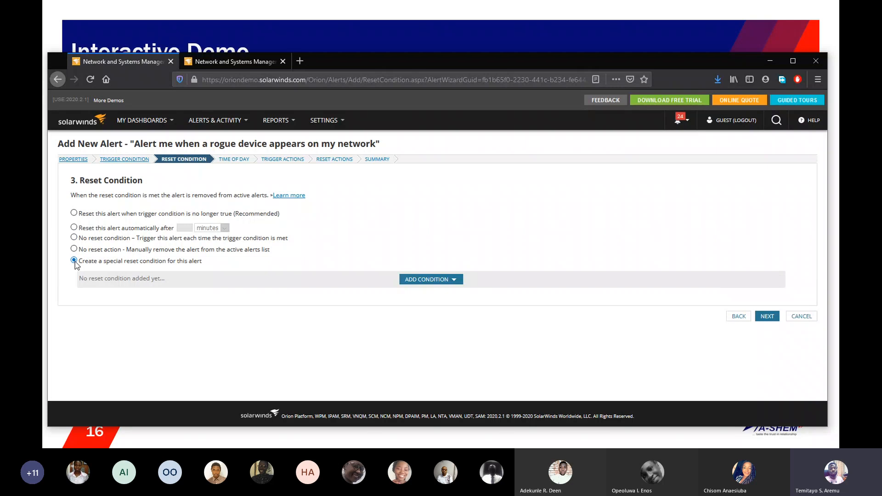
click(74, 213)
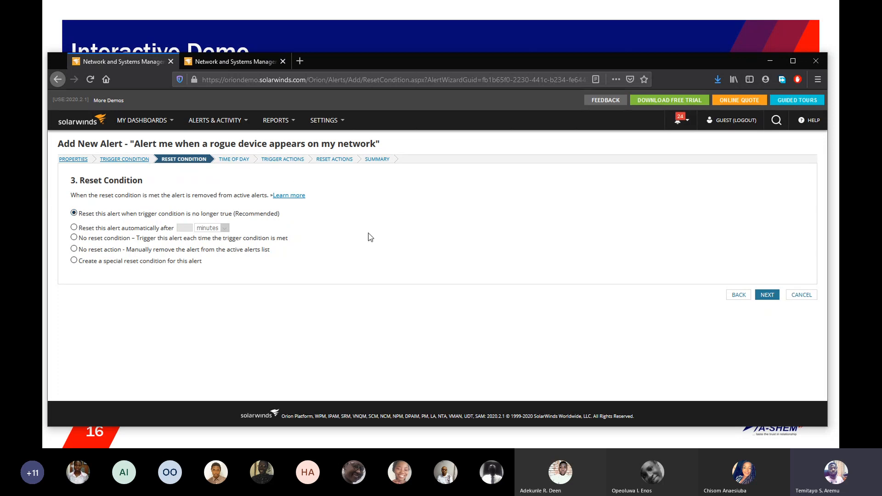
click(768, 296)
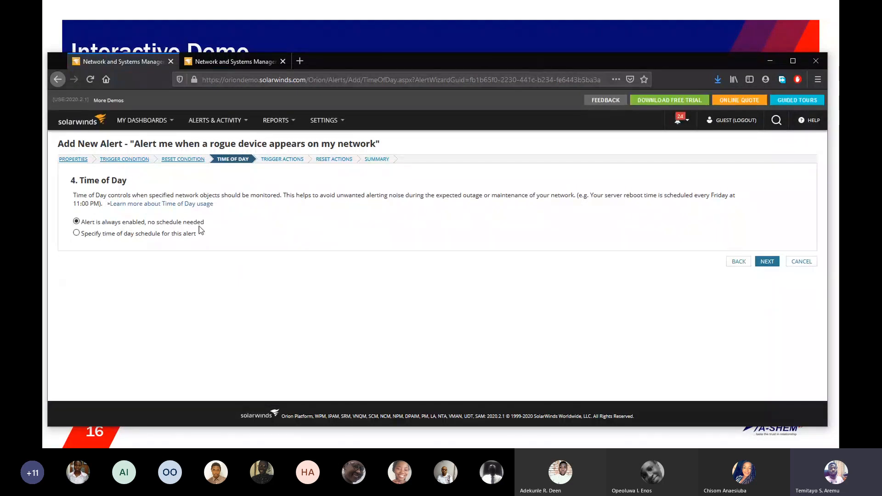
Step: Preview adding a time of day schedule, but keep the alert always enabled and proceed to the trigger actions
click(77, 233)
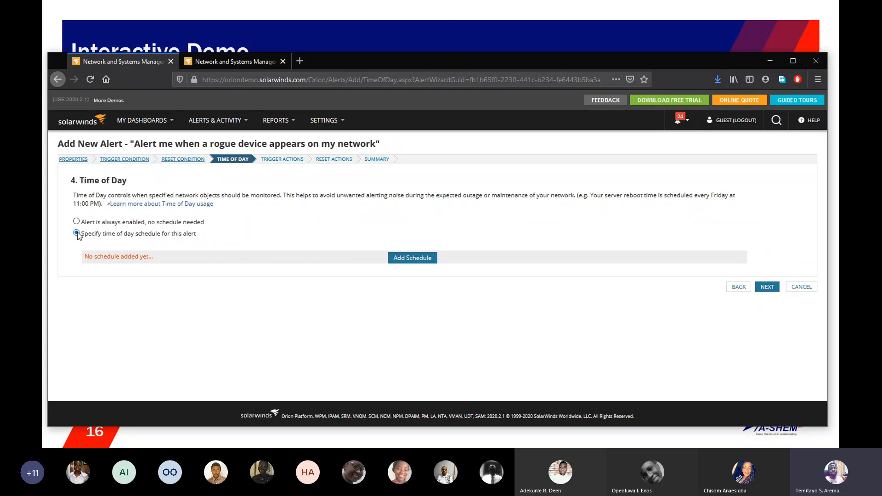
click(416, 259)
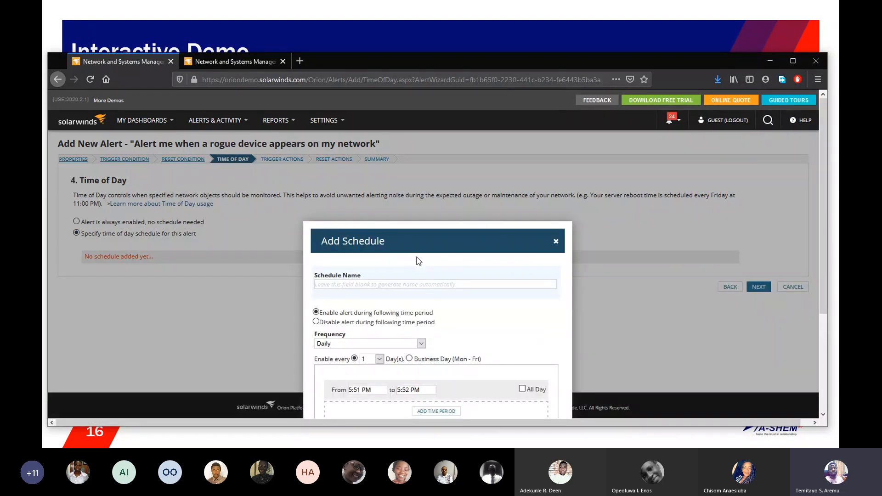
click(556, 241)
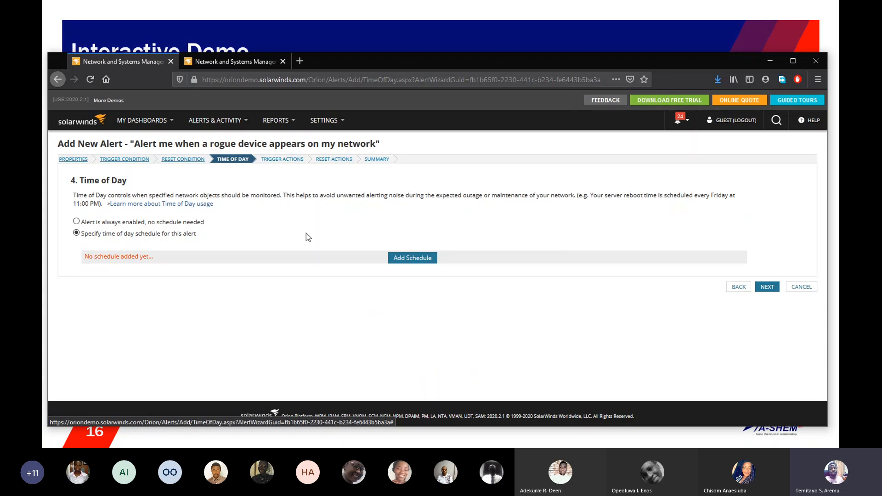
click(76, 221)
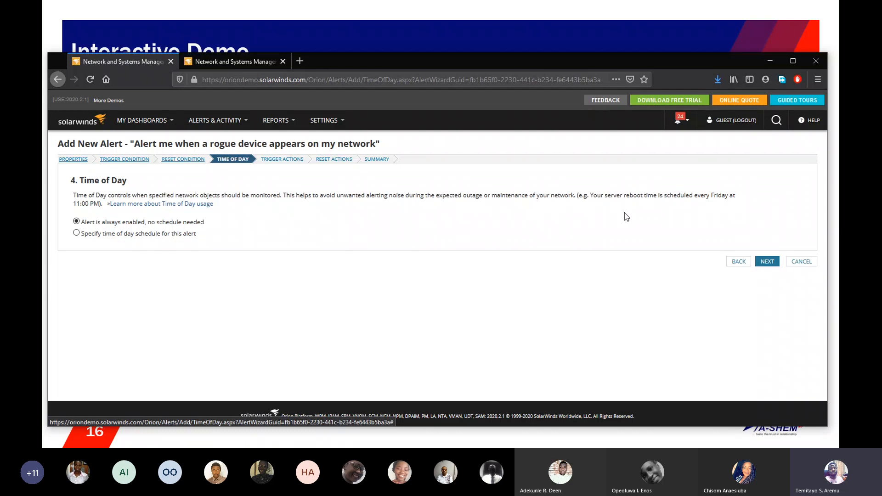
click(767, 263)
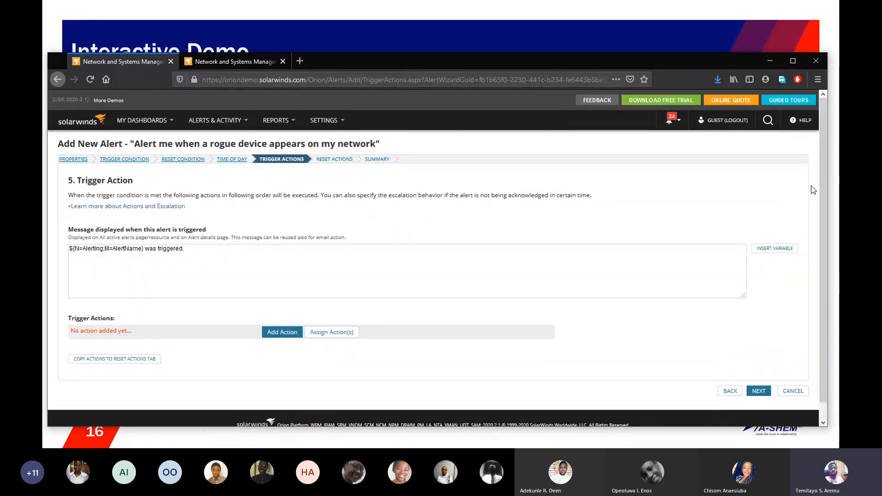
Step: Add a Send an Email/Page trigger action and open its configuration
click(285, 337)
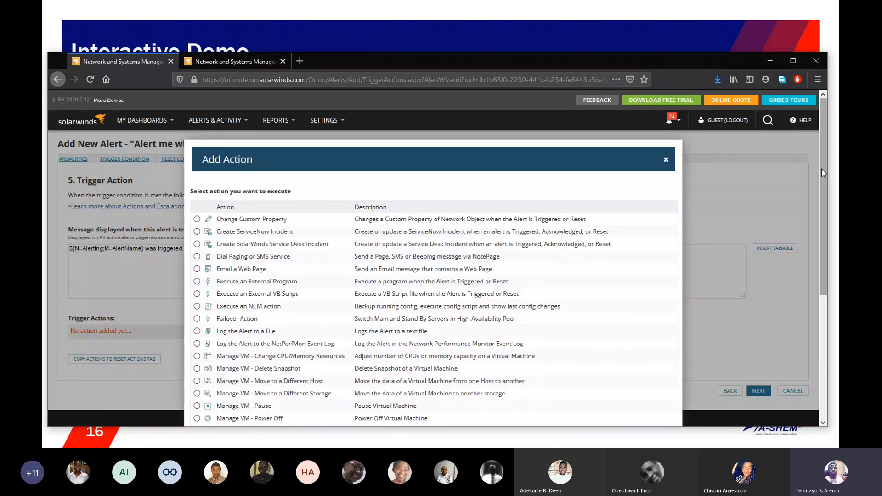
drag(822, 168, 784, 284)
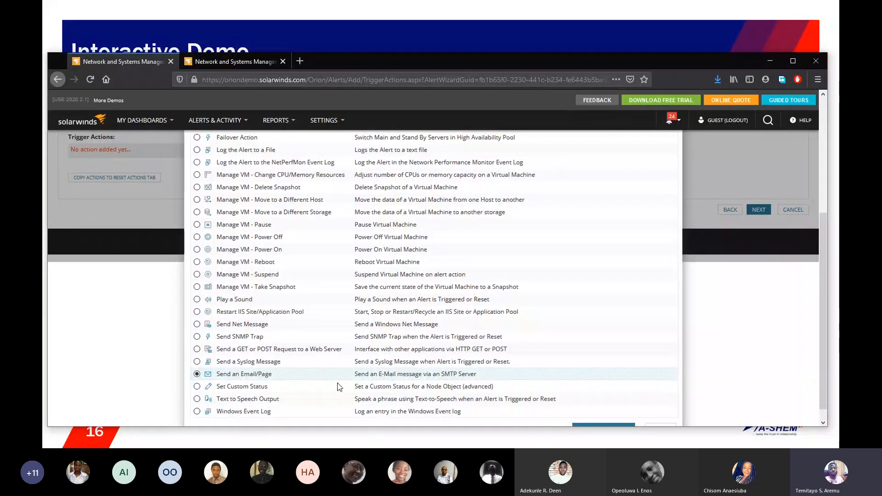
drag(821, 313, 820, 341)
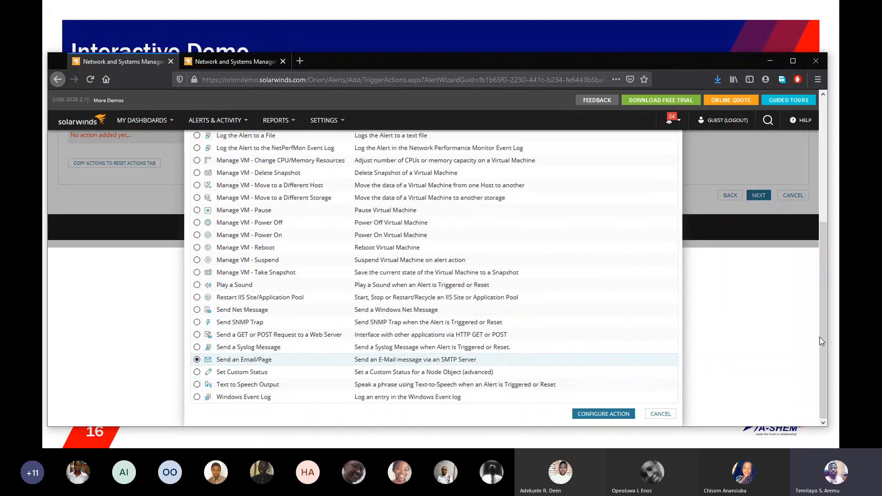
click(597, 415)
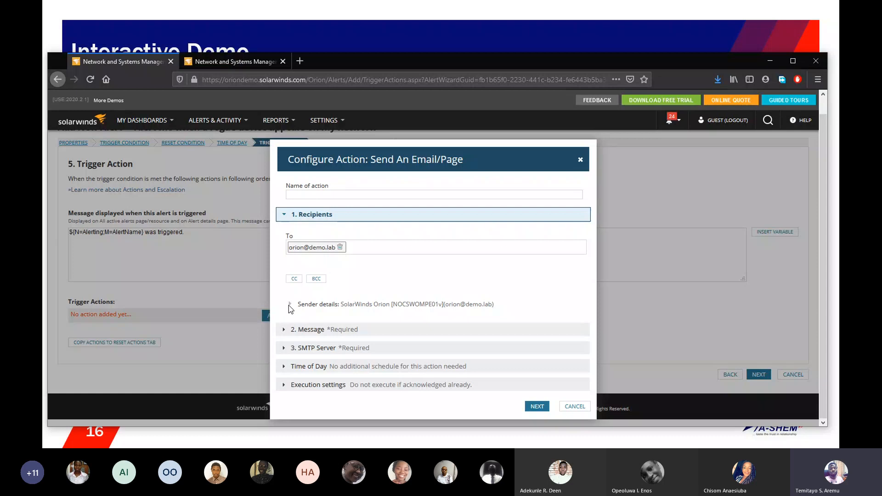
Step: Examine the email action's message section, including the variable in the line linking to the full object details
click(285, 329)
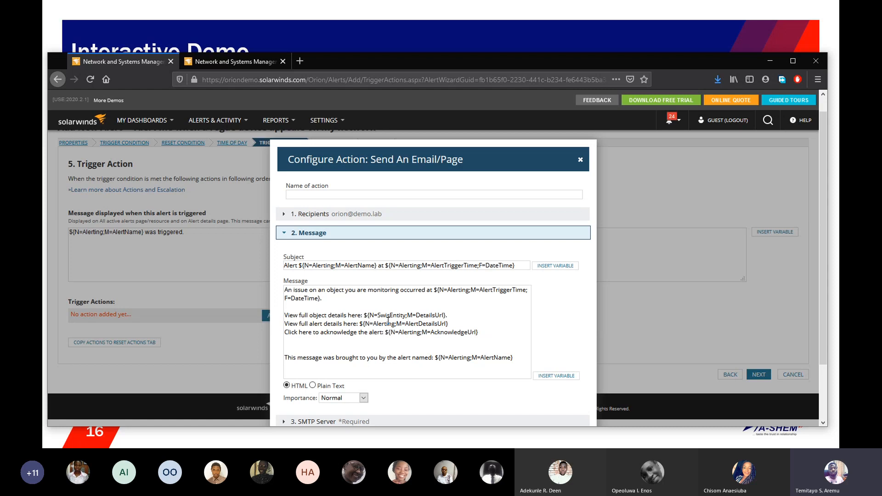
drag(364, 317, 453, 318)
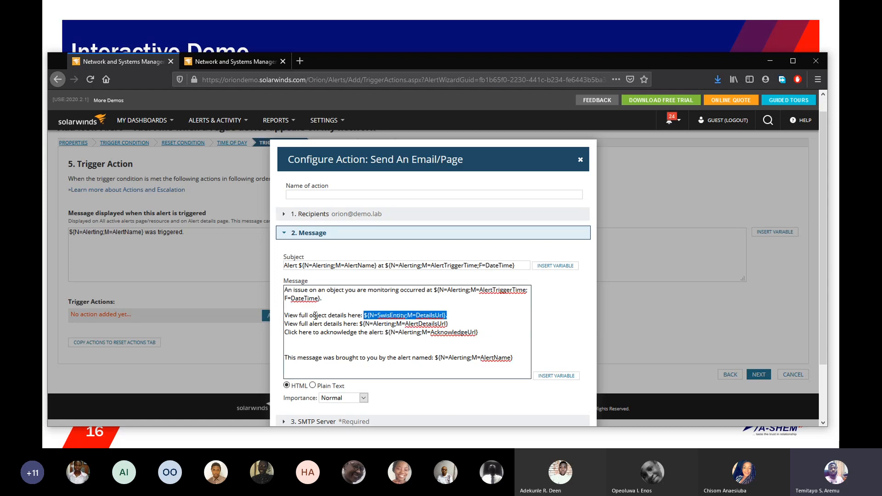
drag(313, 317, 300, 316)
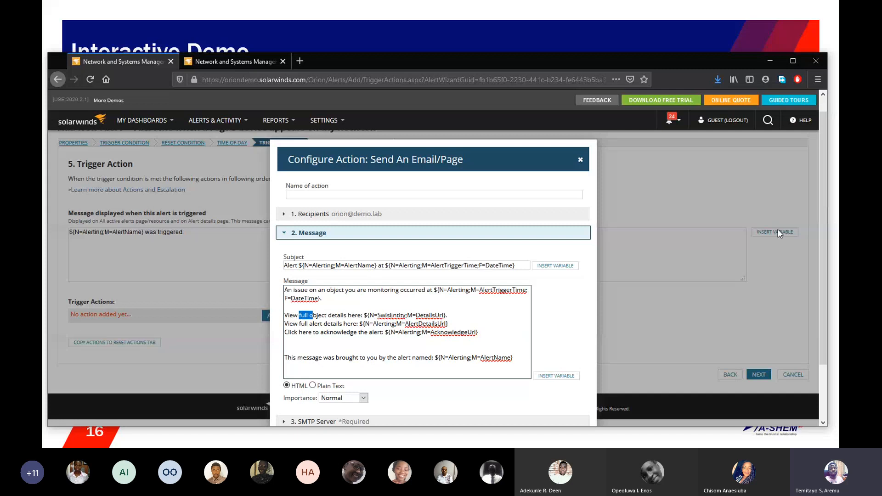
Step: Check the email action's SMTP server settings, cancel the action without adding it, and proceed to the reset actions
drag(820, 233, 813, 298)
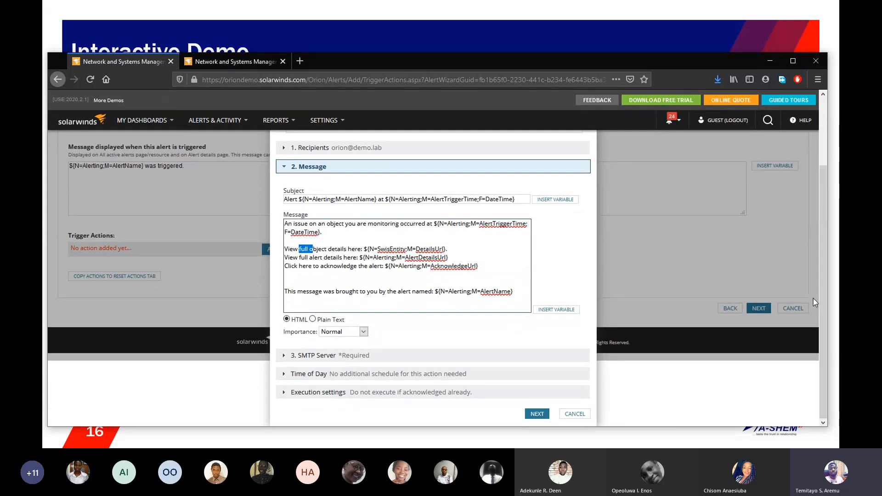
click(284, 357)
click(285, 357)
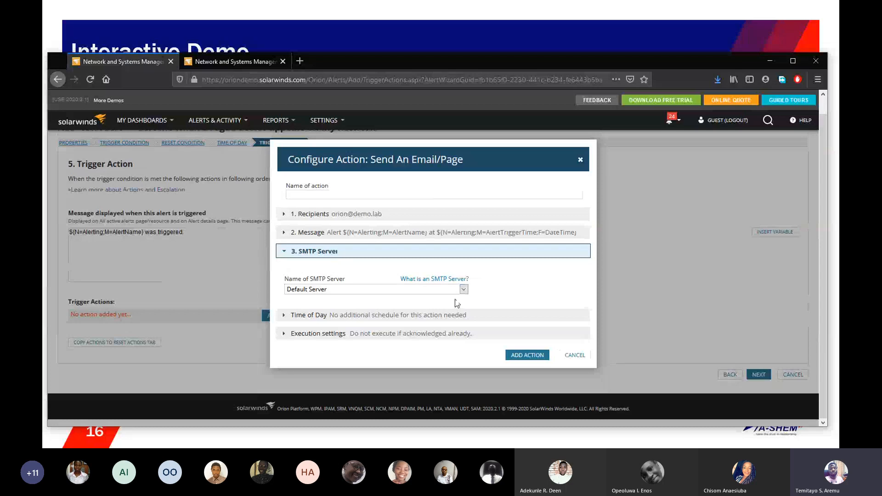
click(575, 355)
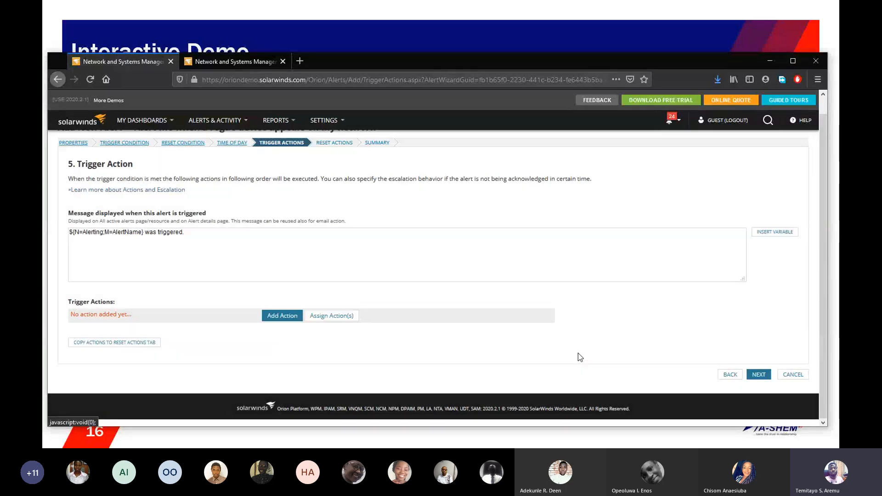
click(757, 375)
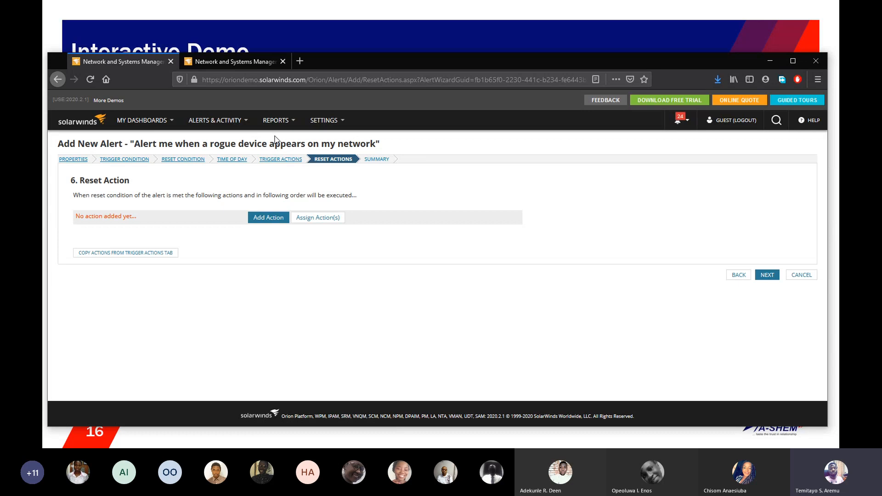
Step: Open the list of all reports and show the reports in the UDT Capacity category
mouse_move(321, 127)
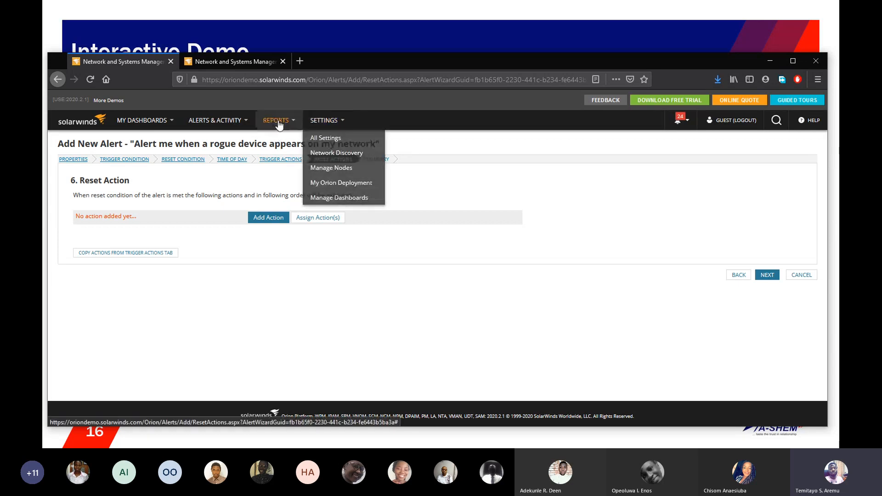
mouse_move(276, 120)
click(278, 140)
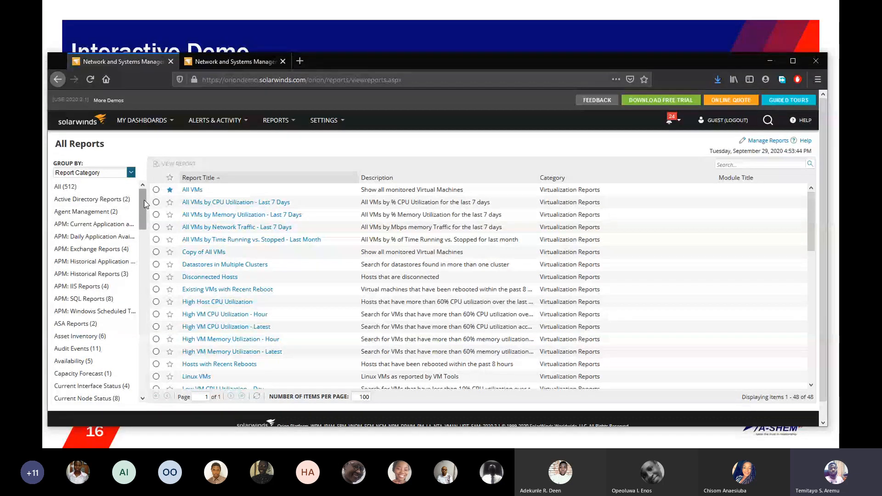
drag(144, 204, 140, 344)
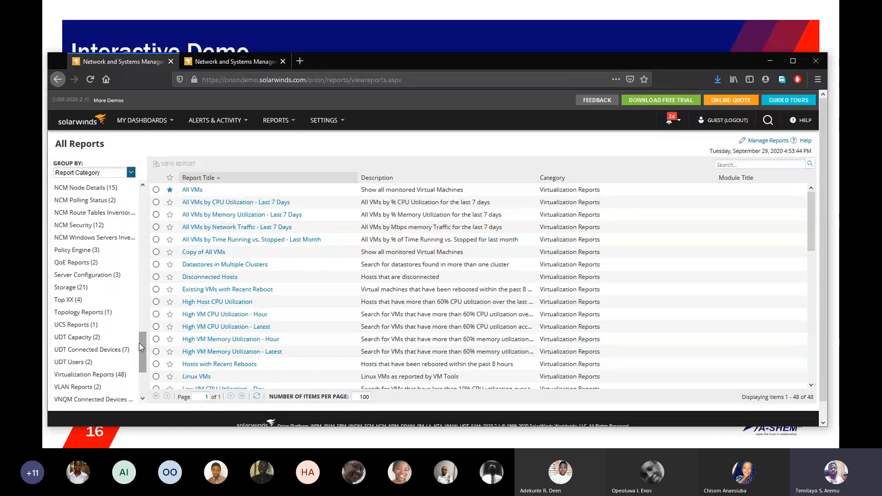
click(82, 342)
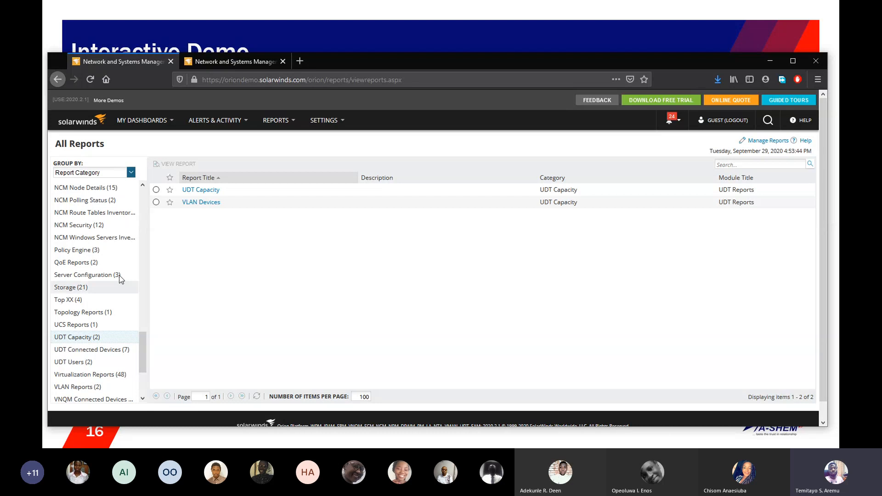
Step: Open the UDT Capacity report and examine its port usage records by date and time
click(156, 190)
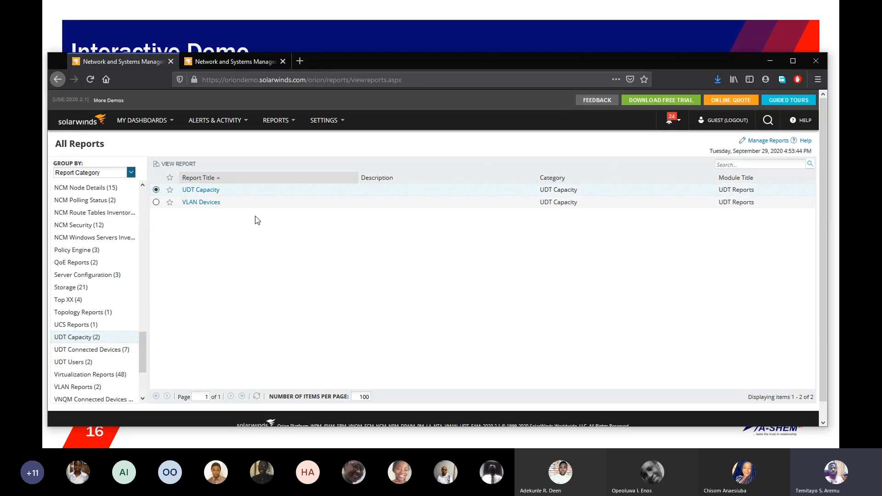
click(211, 195)
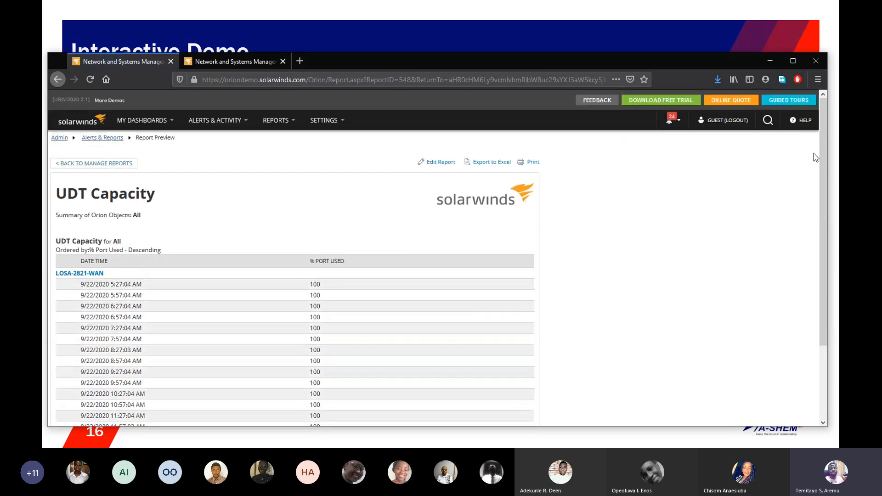
drag(822, 157, 818, 181)
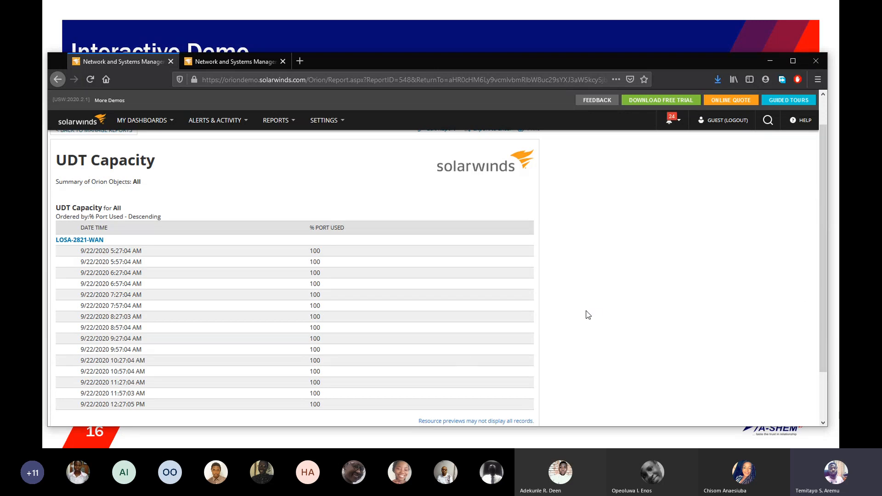
drag(822, 184, 821, 156)
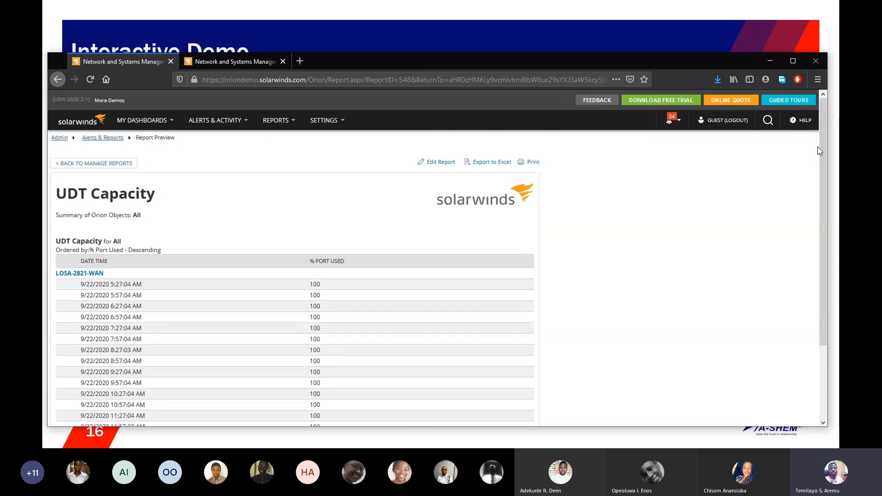
Step: Leave the report preview and return to the Device Tracker Summary dashboard
click(106, 138)
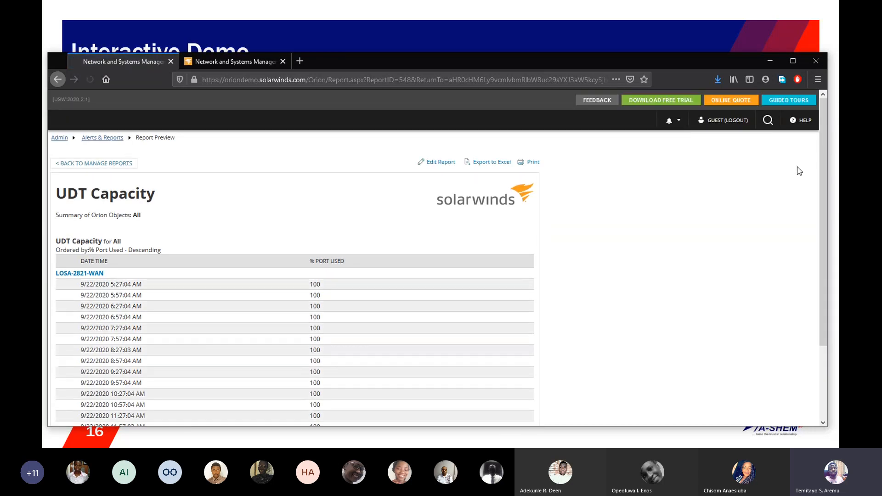
click(63, 139)
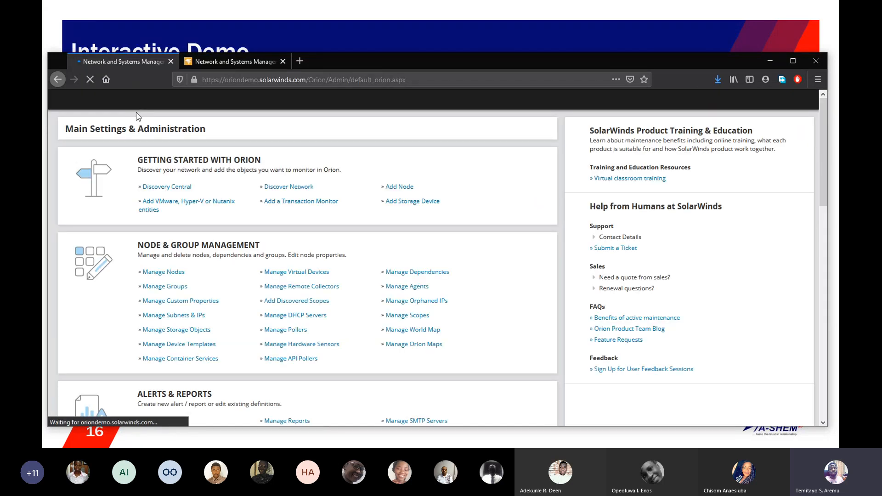
mouse_move(130, 124)
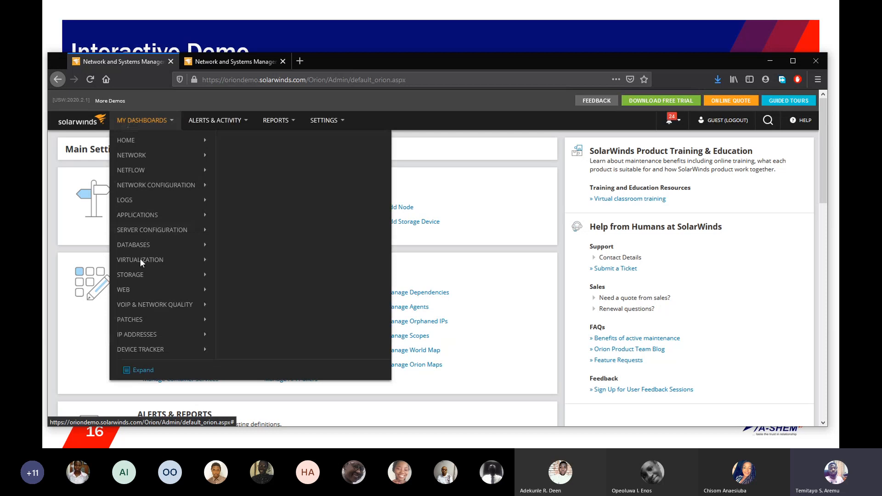
mouse_move(145, 349)
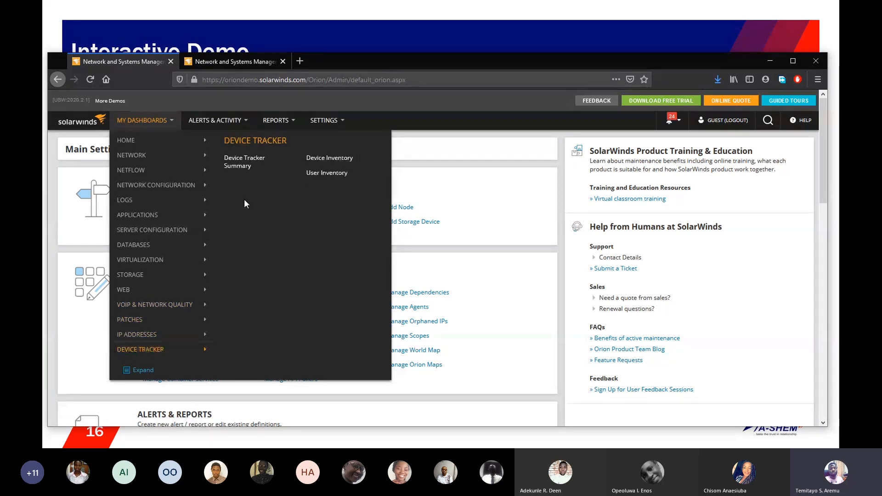
click(246, 162)
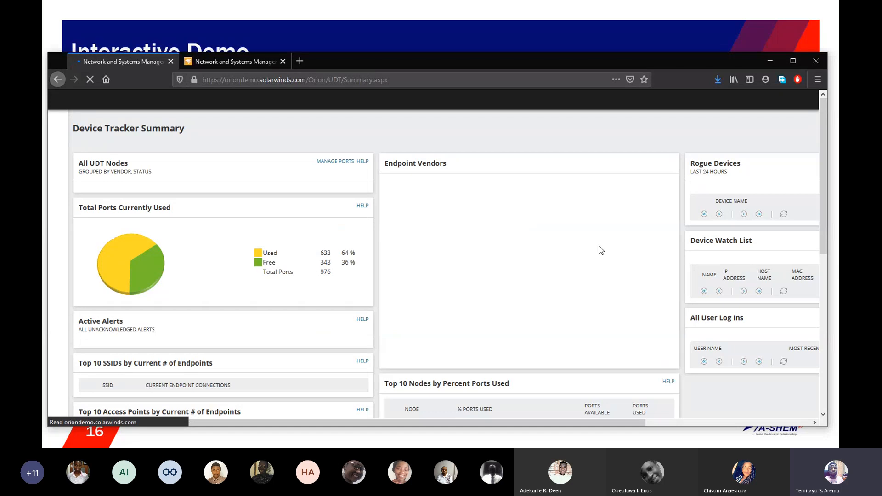
mouse_move(823, 145)
mouse_down()
mouse_move(829, 255)
mouse_move(838, 143)
mouse_up()
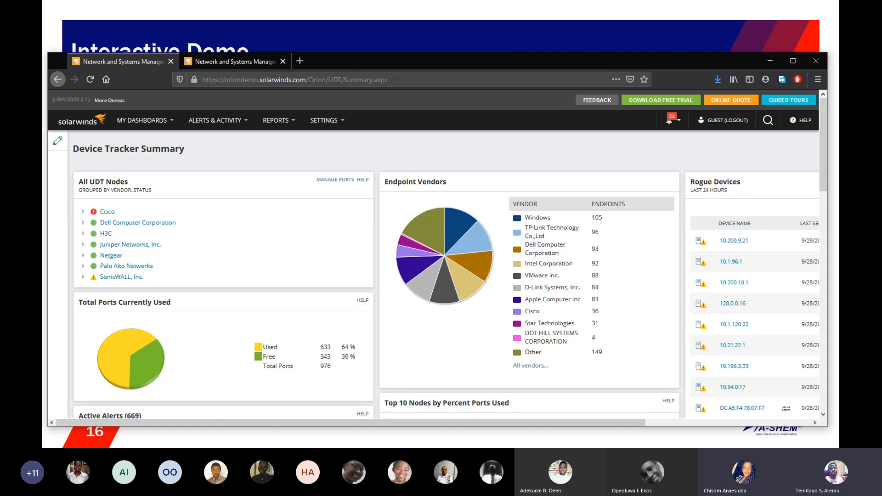
key(alt+Tab)
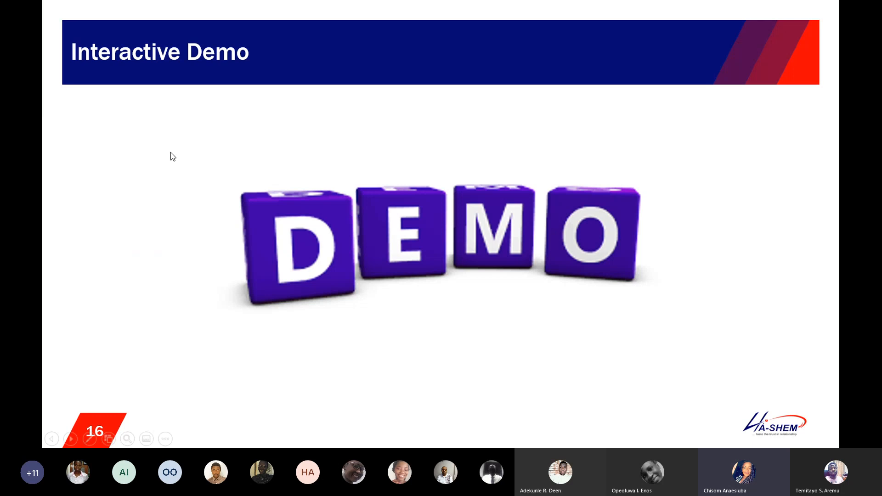
key(Right)
key(Right)
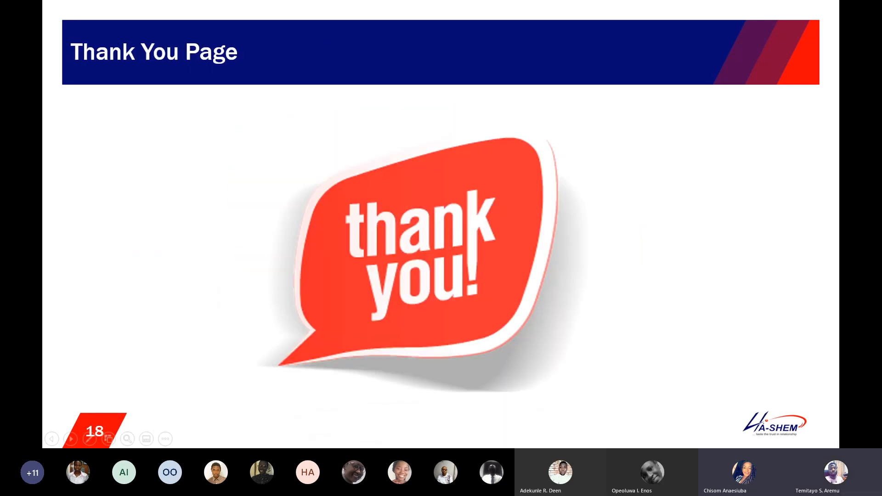
key(Left)
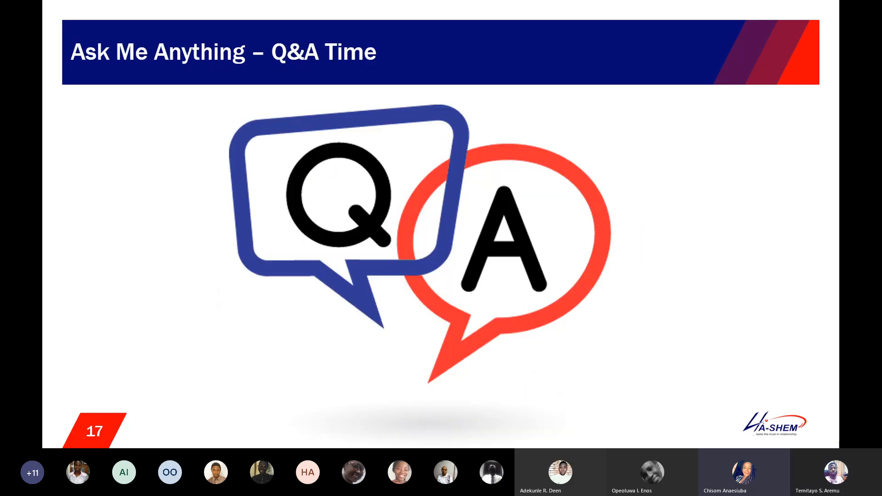